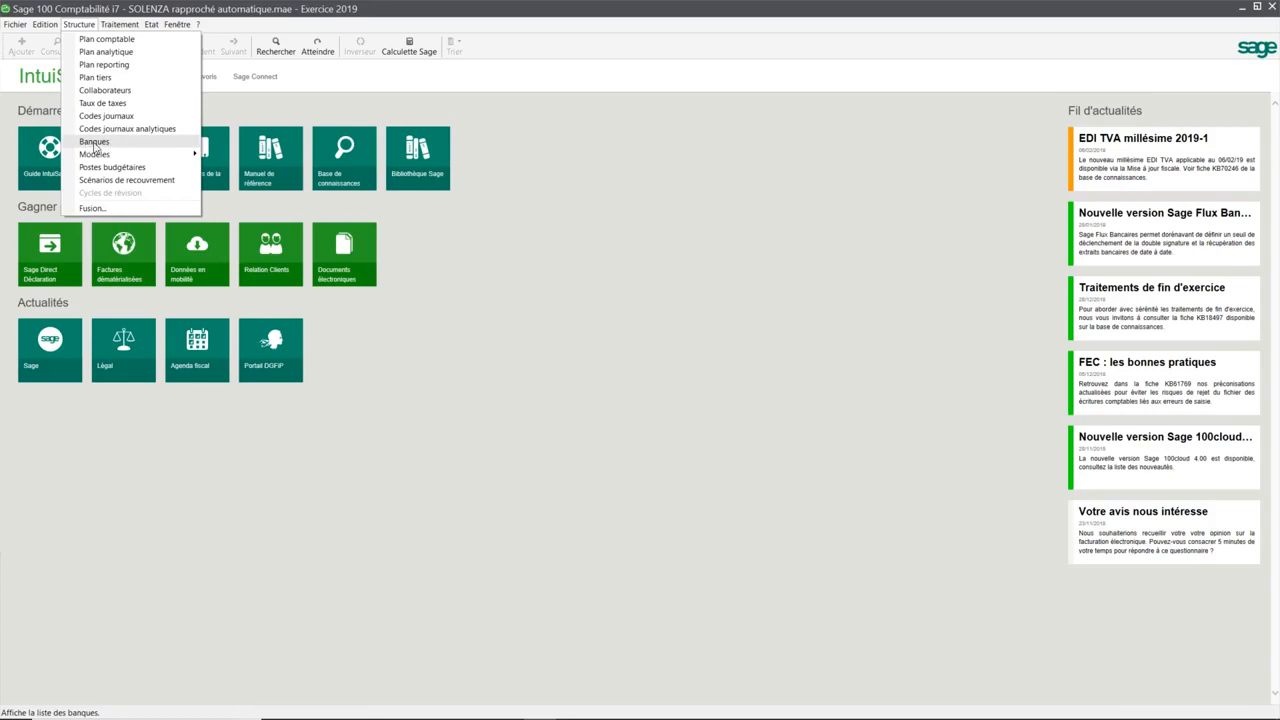
Step: Examine the bank communication and statement import parameters in the Caisse d'Epargne bank record, leaving it unchanged
{"action": "left_click", "coordinate": [95, 143]}
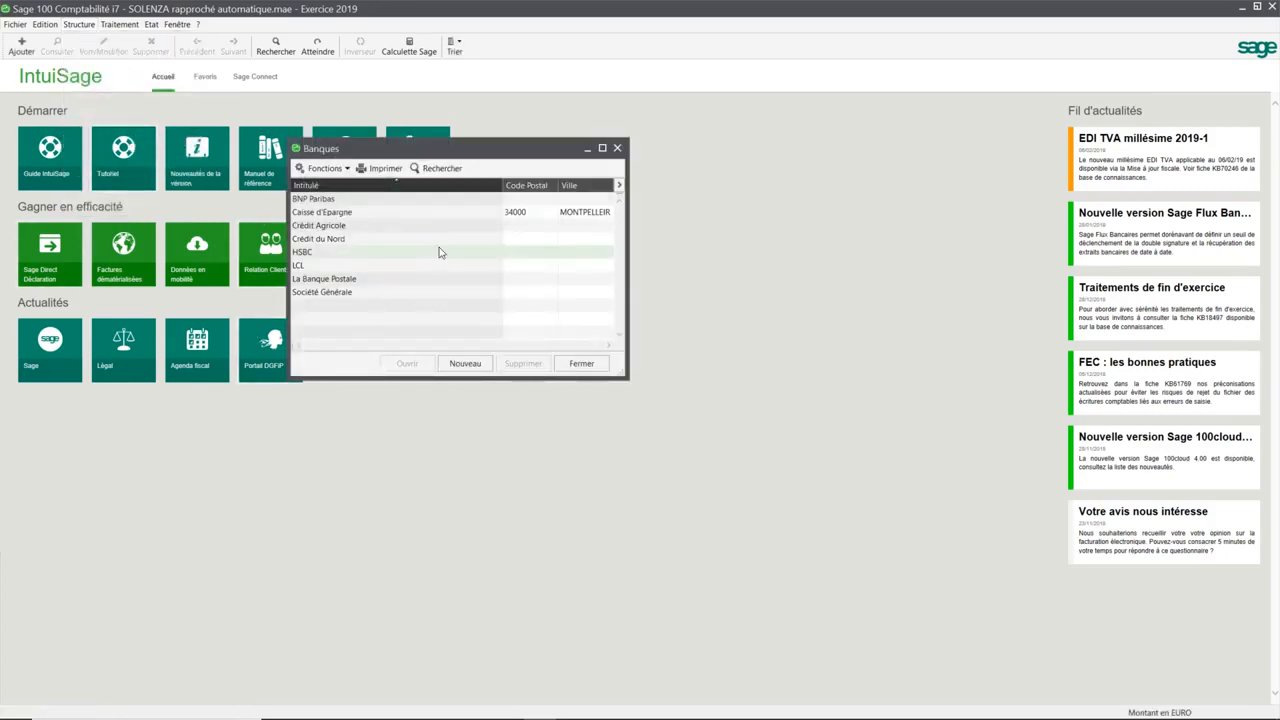
{"action": "left_click_drag", "start_coordinate": [425, 151], "coordinate": [542, 140]}
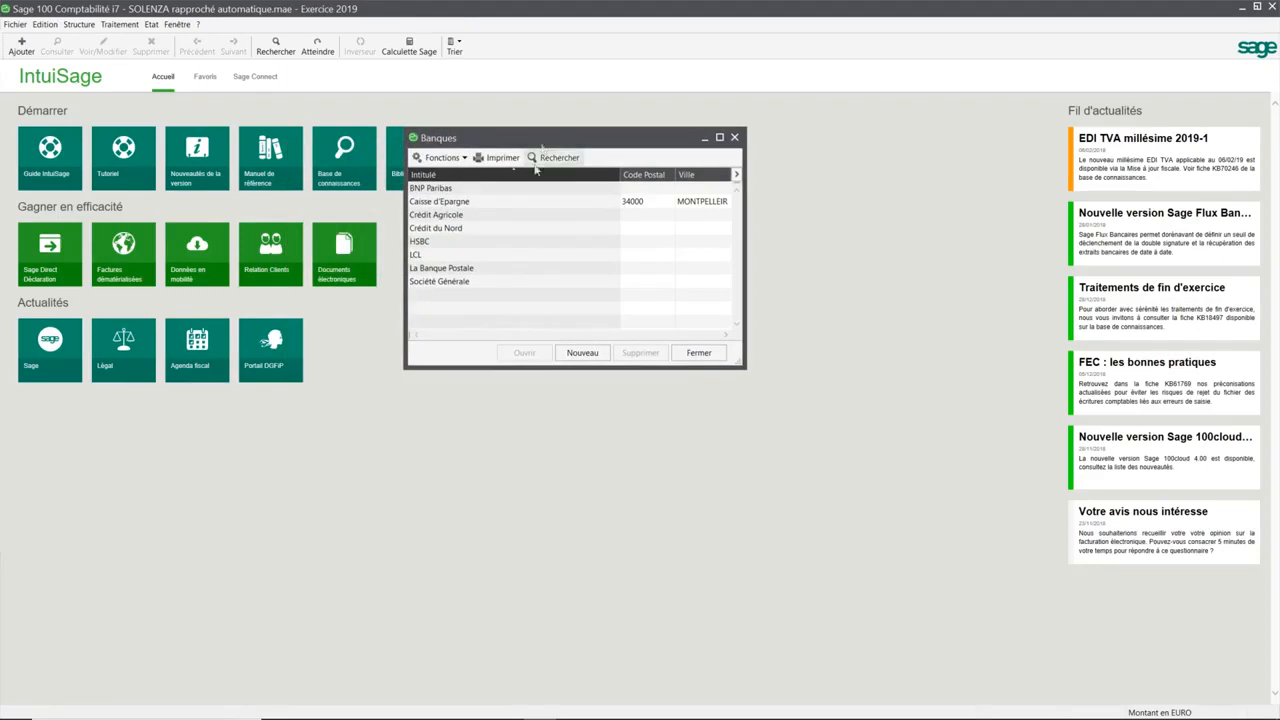
{"action": "left_click", "coordinate": [470, 206]}
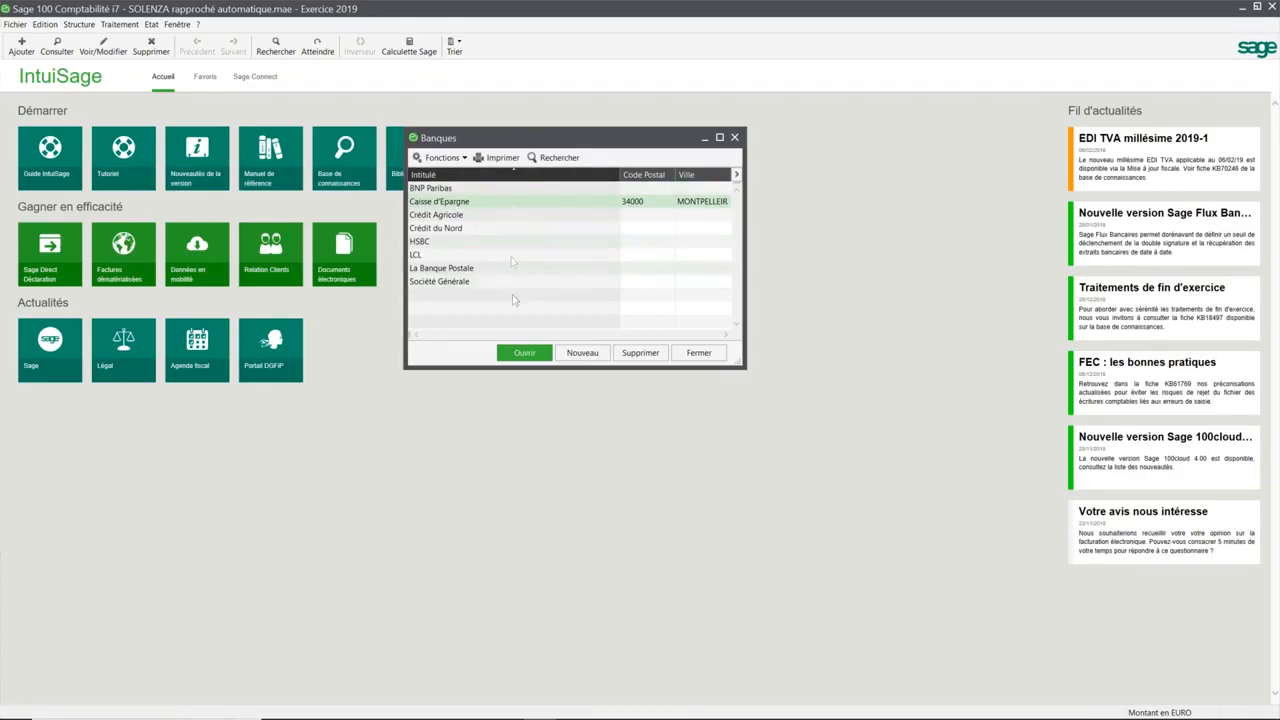
{"action": "left_click", "coordinate": [526, 353]}
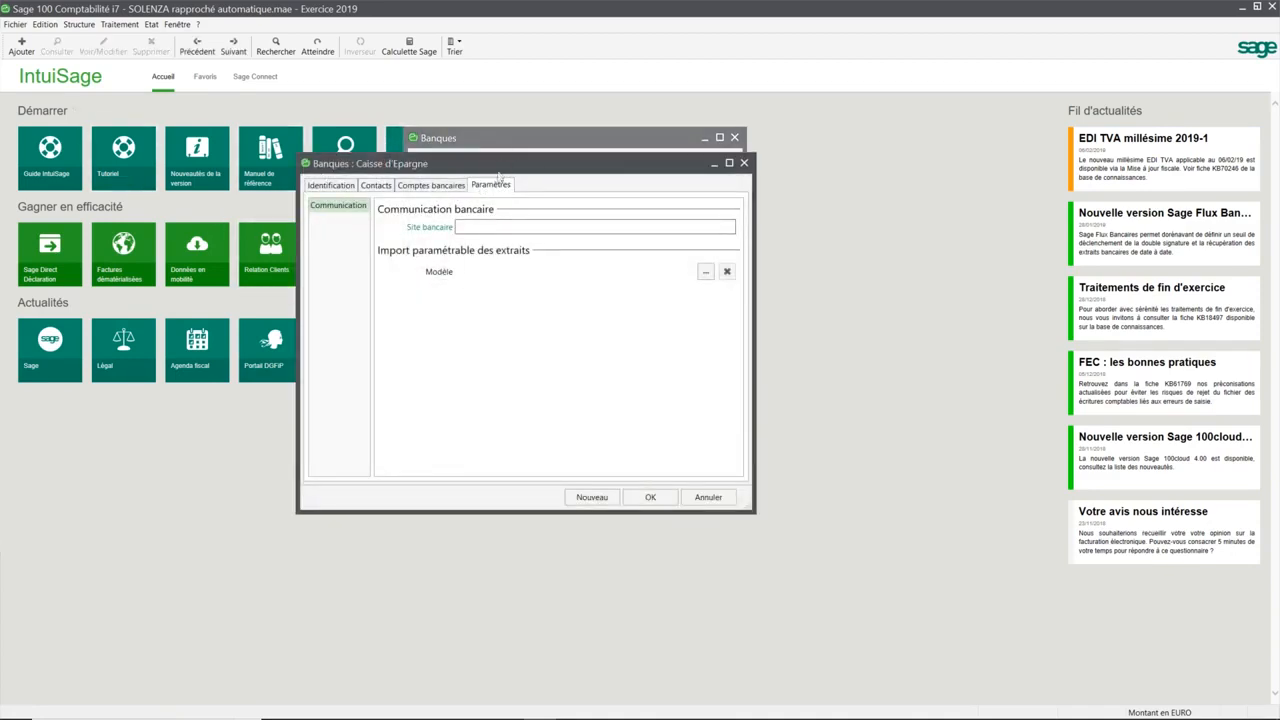
{"action": "left_click_drag", "start_coordinate": [500, 171], "coordinate": [508, 143]}
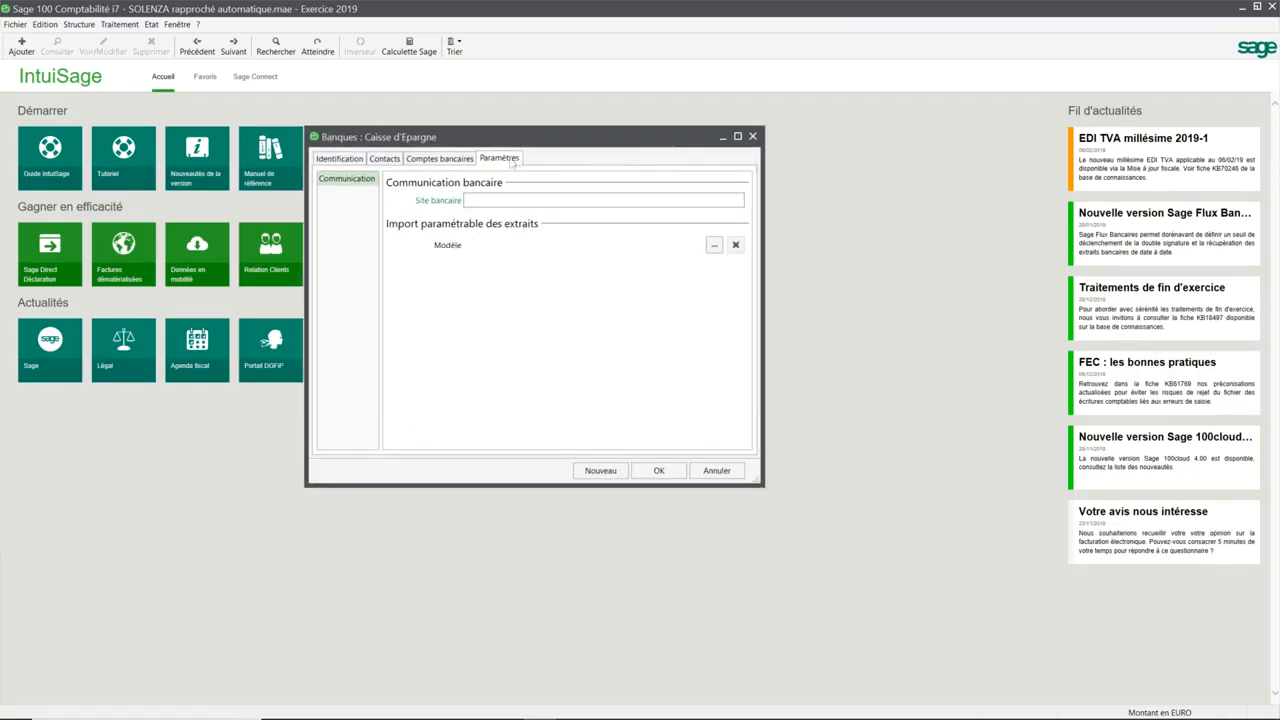
{"action": "left_click", "coordinate": [466, 199]}
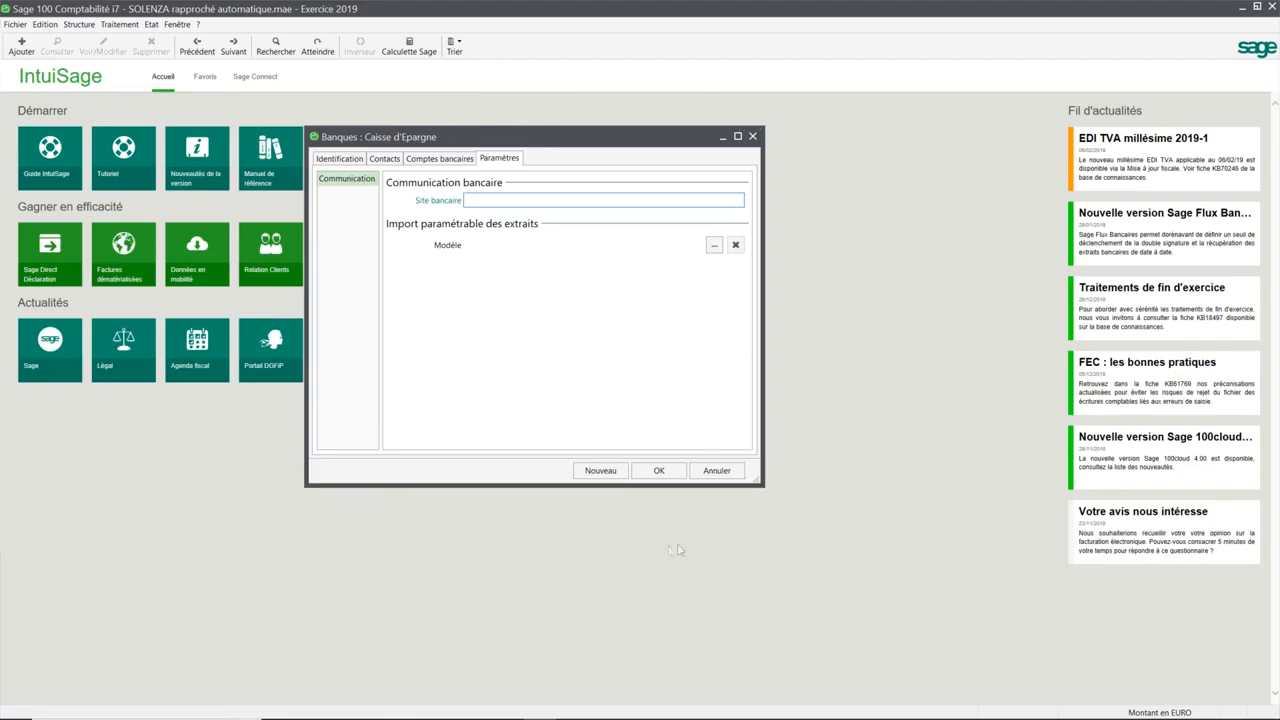
{"action": "left_click", "coordinate": [726, 474]}
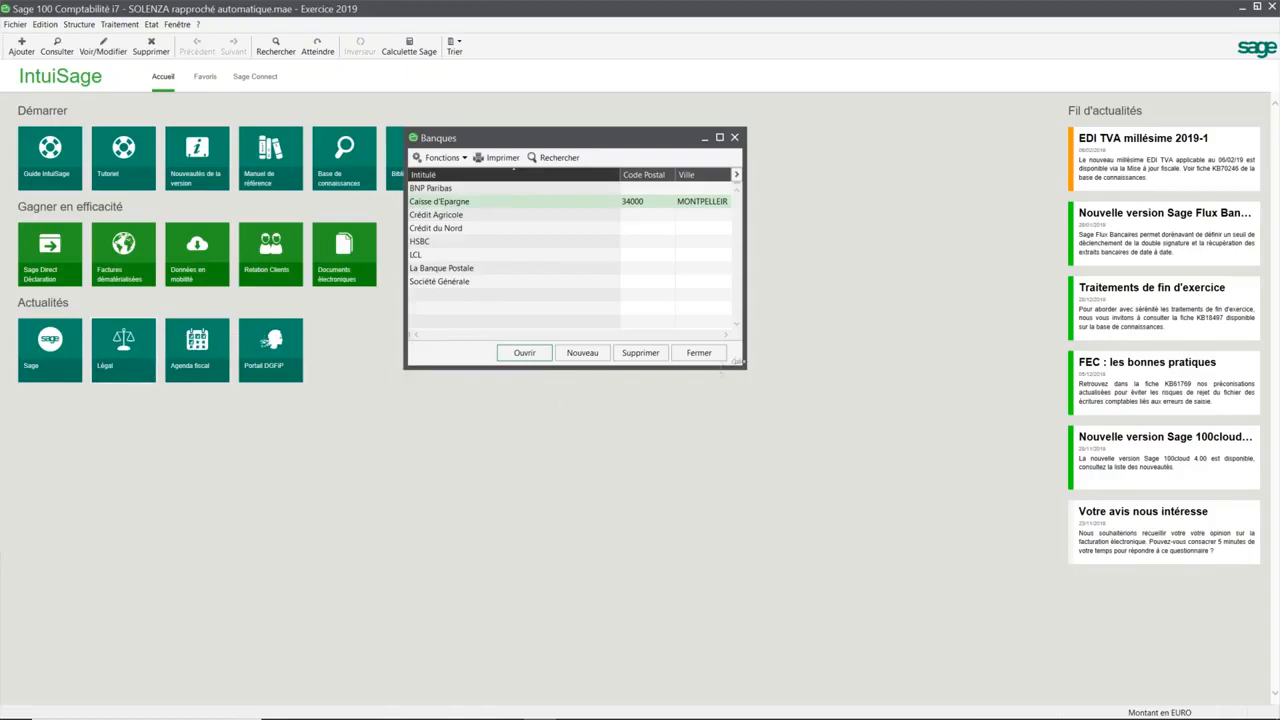
{"action": "left_click", "coordinate": [699, 353]}
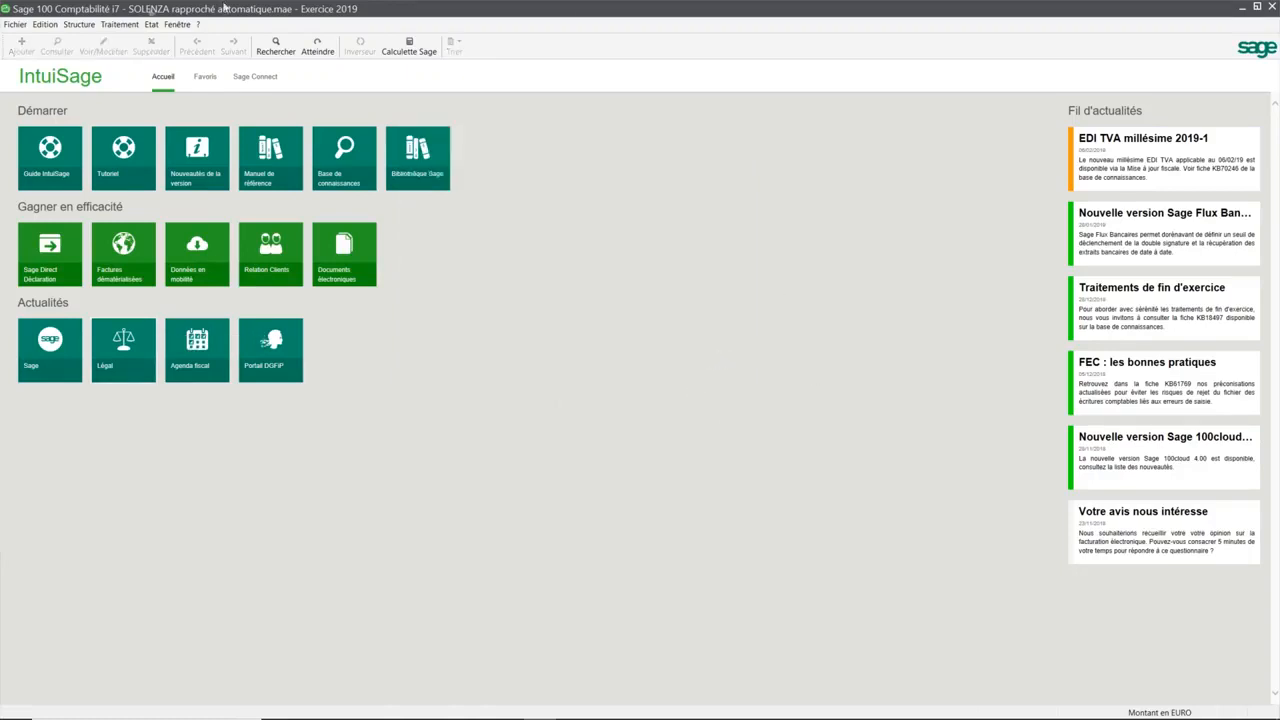
Step: Create a new account statement for Caisse d'Epargne in bank statement management
{"action": "left_click", "coordinate": [115, 25]}
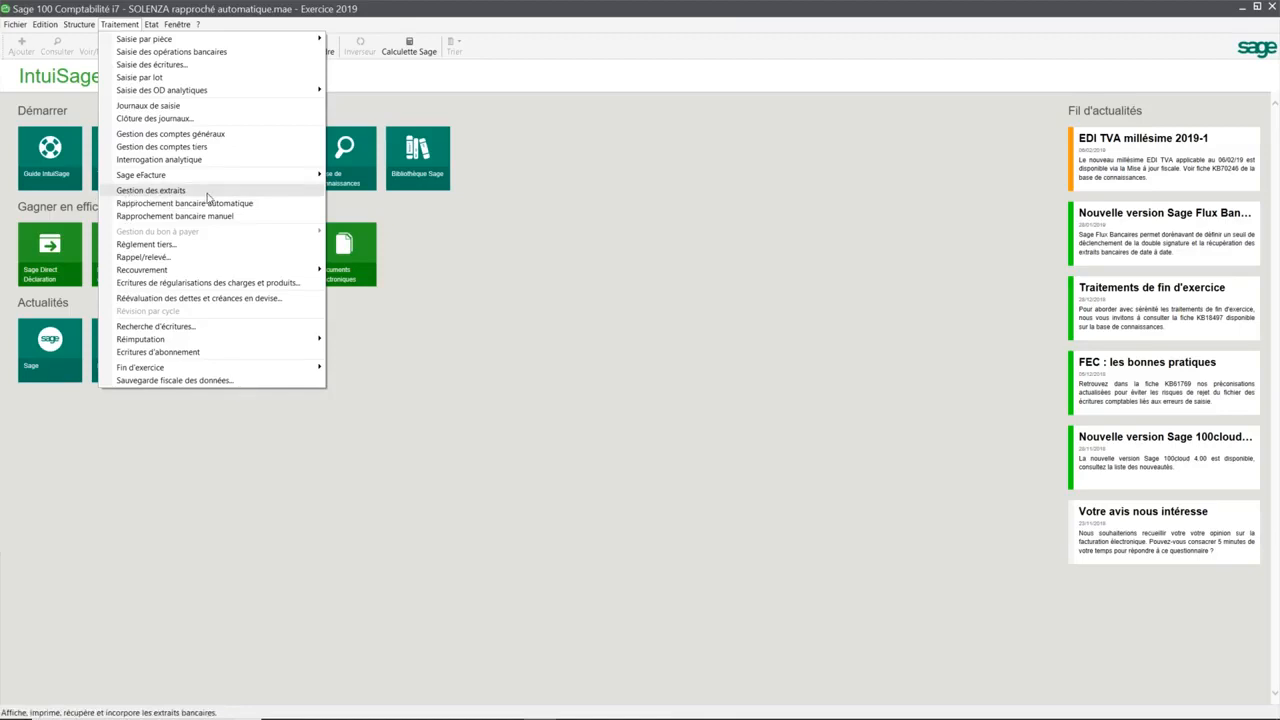
{"action": "left_click", "coordinate": [160, 192]}
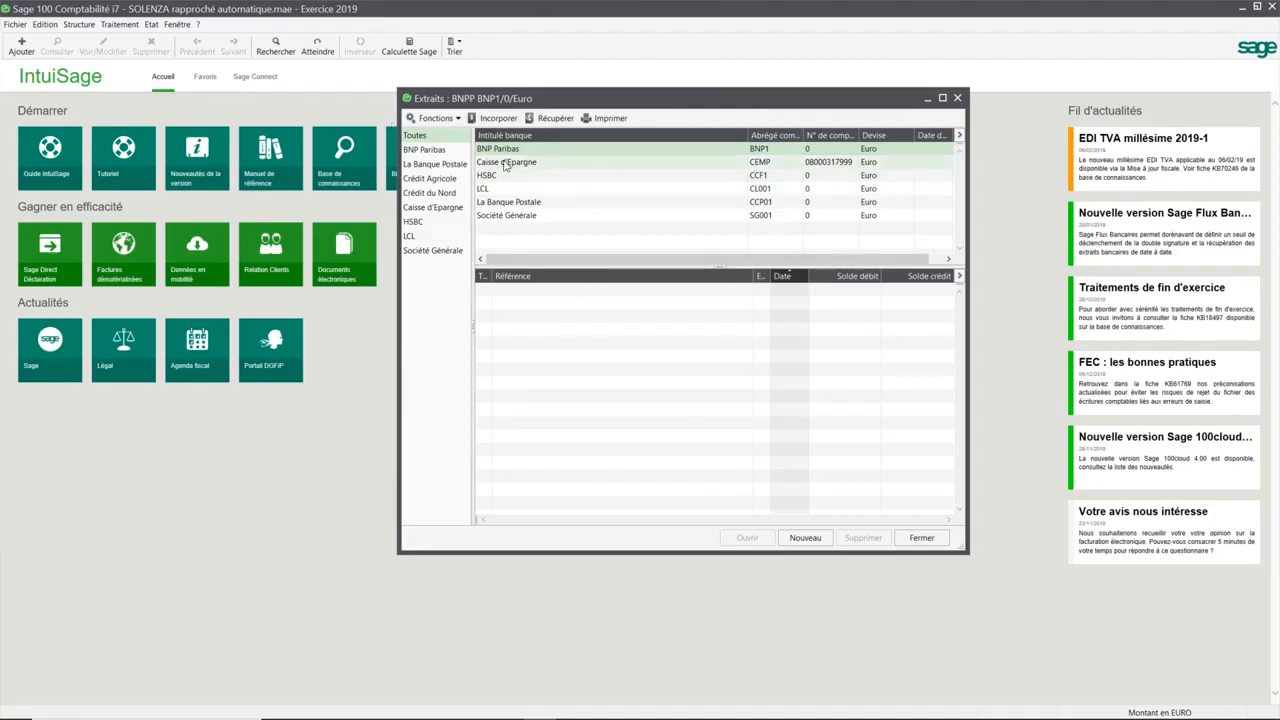
{"action": "left_click", "coordinate": [598, 166]}
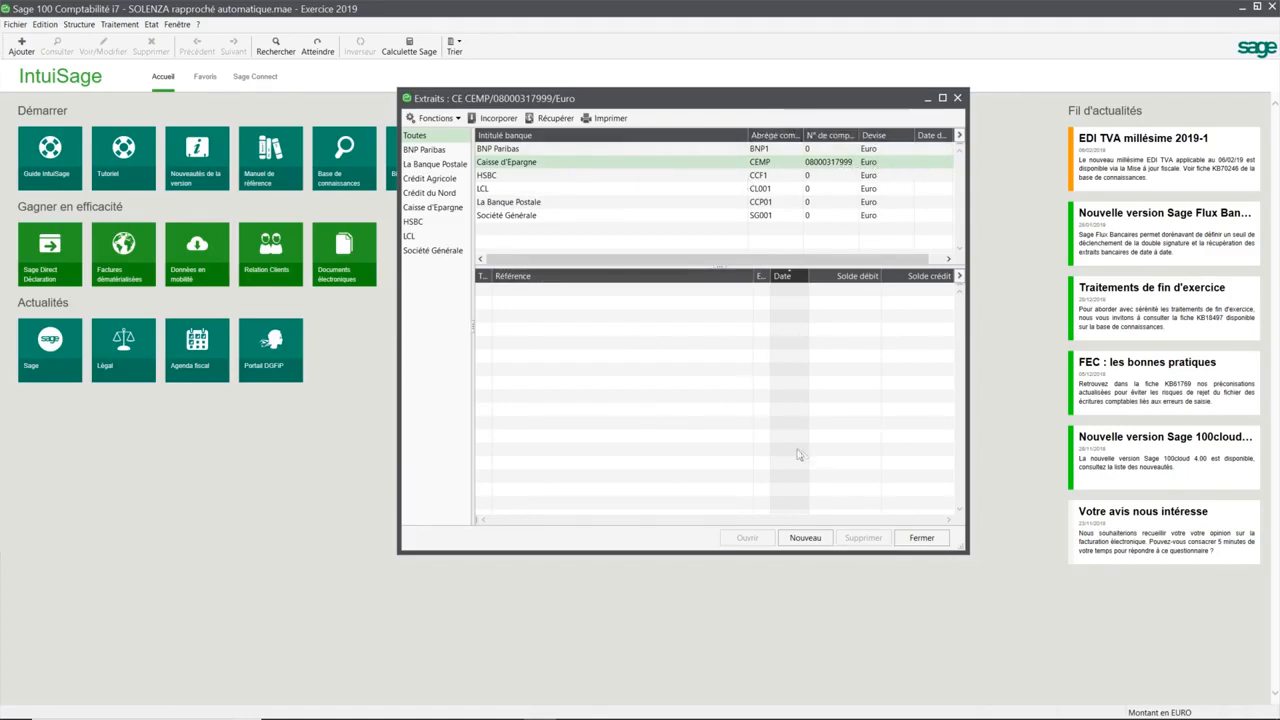
{"action": "left_click", "coordinate": [805, 538]}
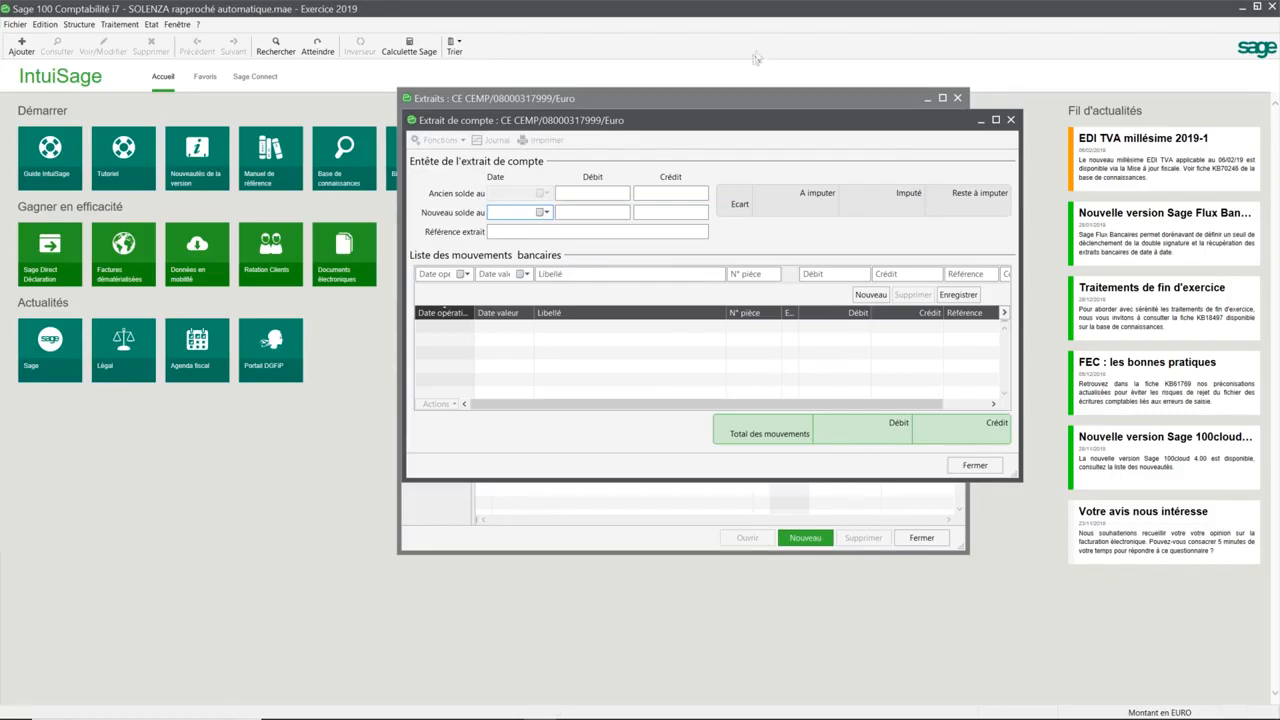
Step: Fill in the statement header with old credit balance 13689,41, new credit balance 16515,46 and reference EXTRAIT 1
{"action": "left_click", "coordinate": [692, 192]}
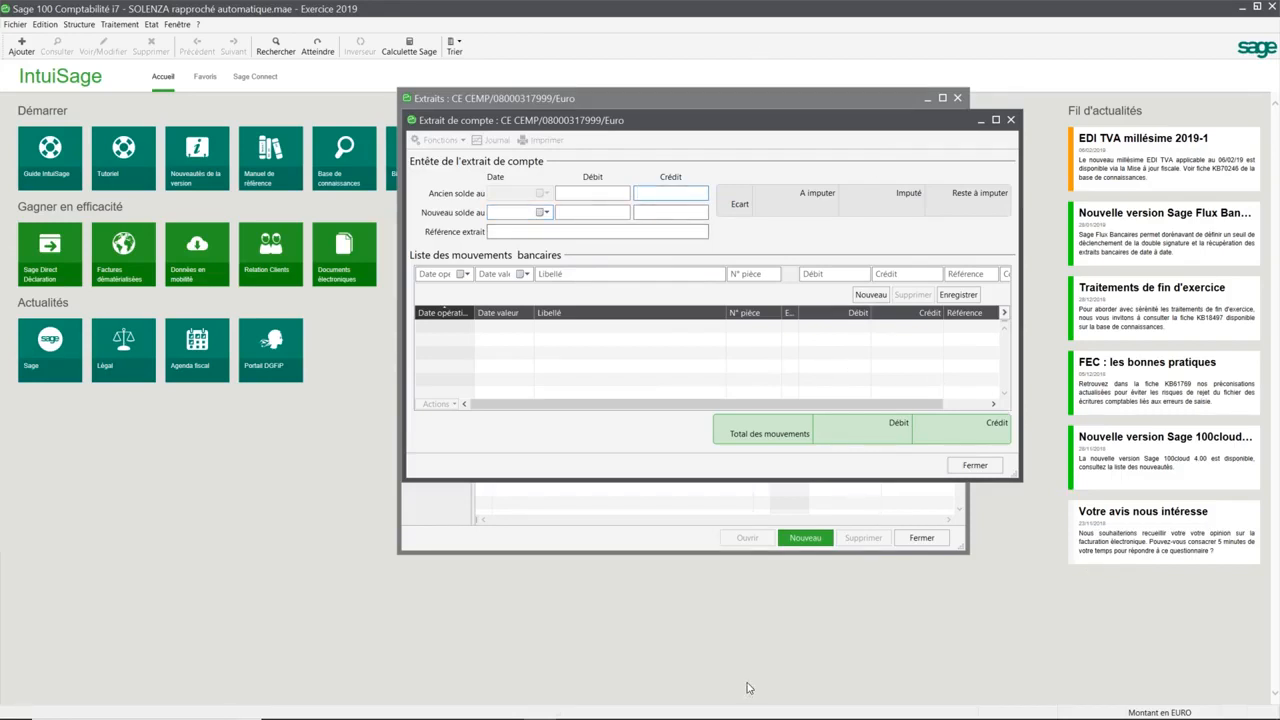
{"action": "mouse_move", "coordinate": [1126, 716]}
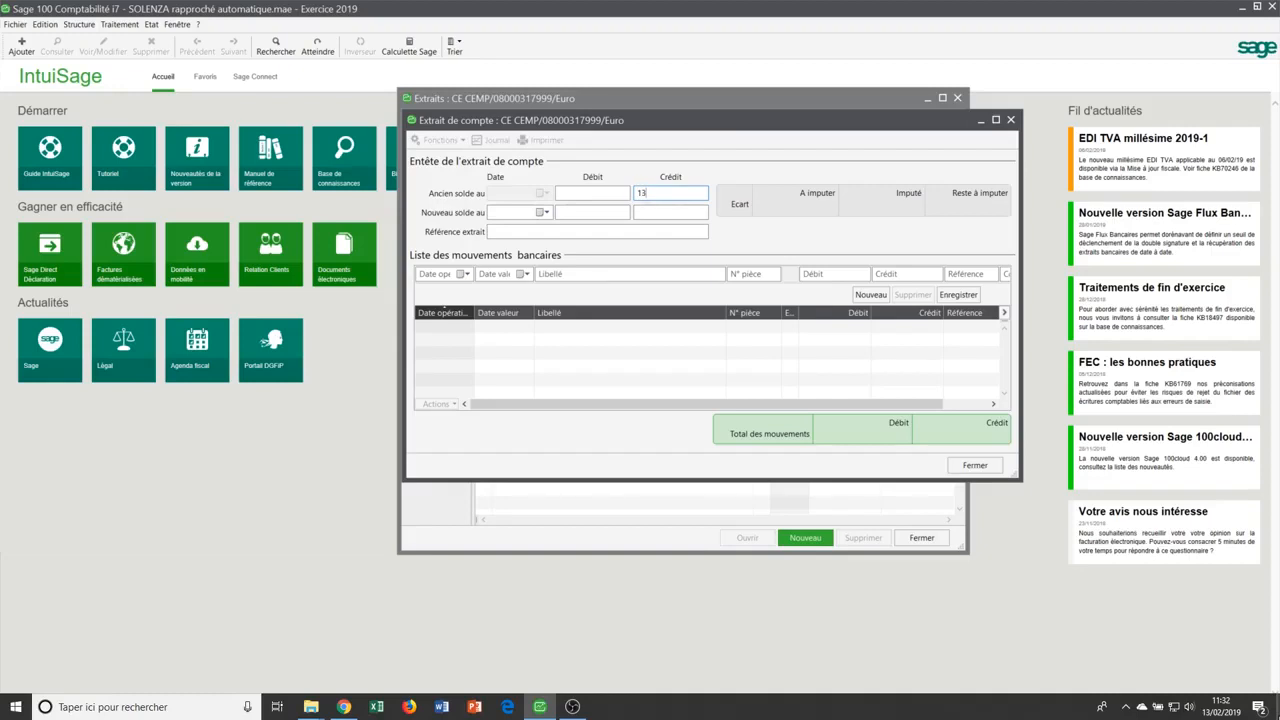
{"action": "type", "text": "13689,41"}
{"action": "left_click", "coordinate": [660, 213]}
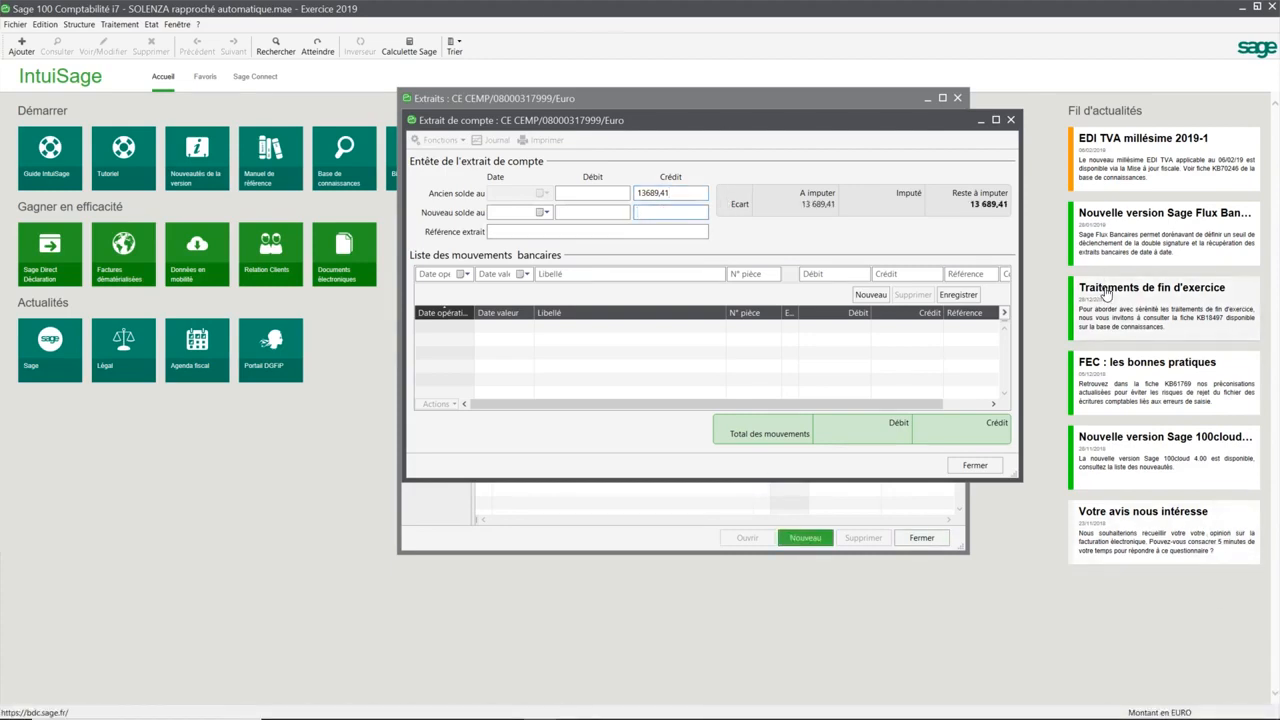
{"action": "type", "text": "16515,46"}
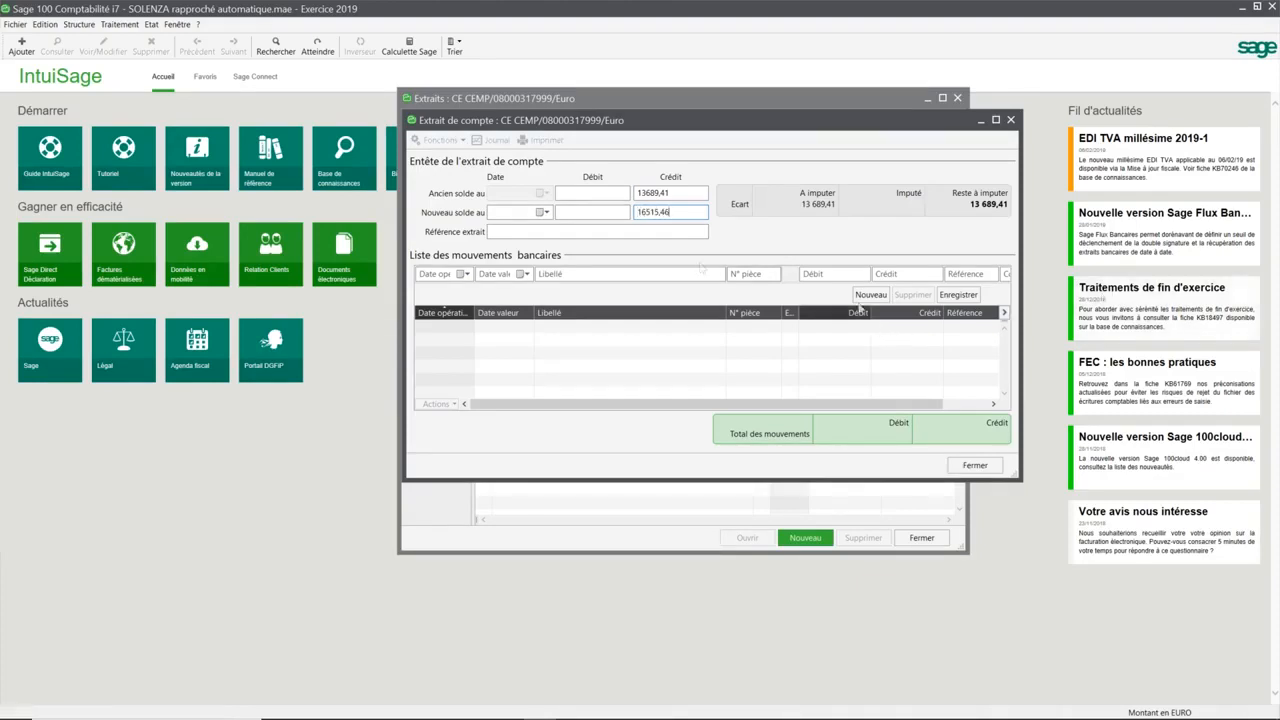
{"action": "key", "text": "Tab"}
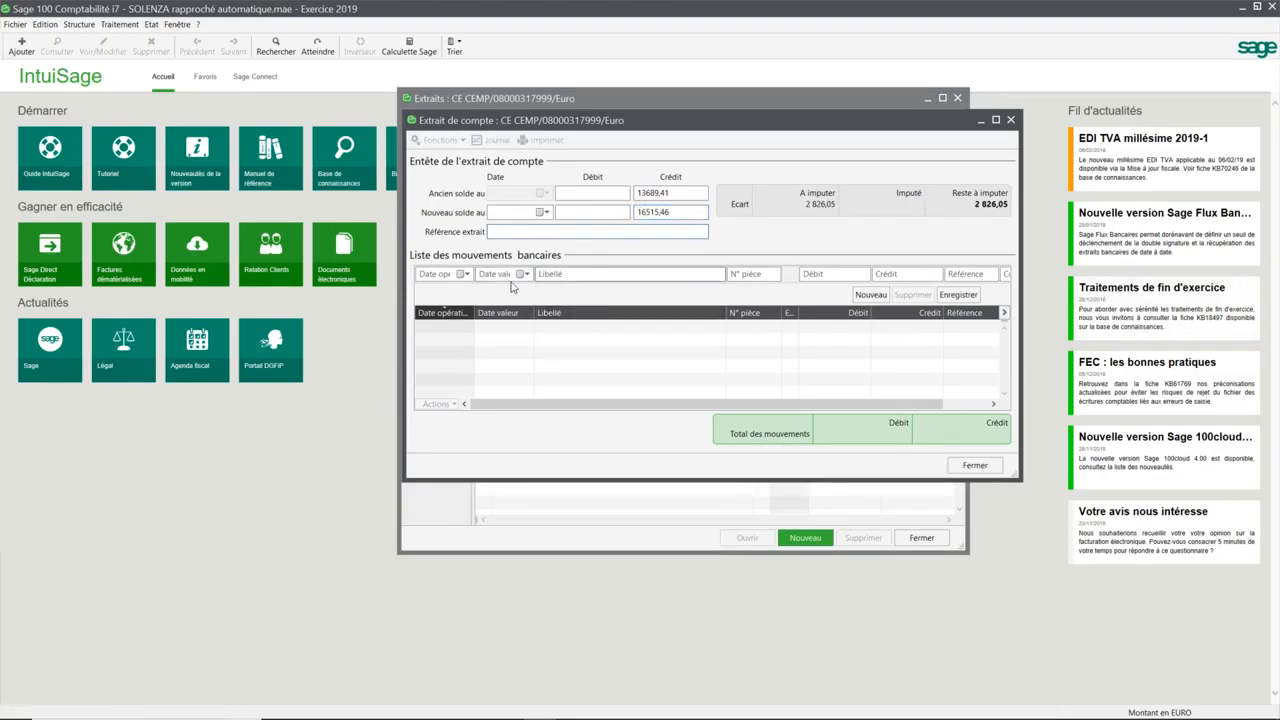
{"action": "mouse_move", "coordinate": [105, 712]}
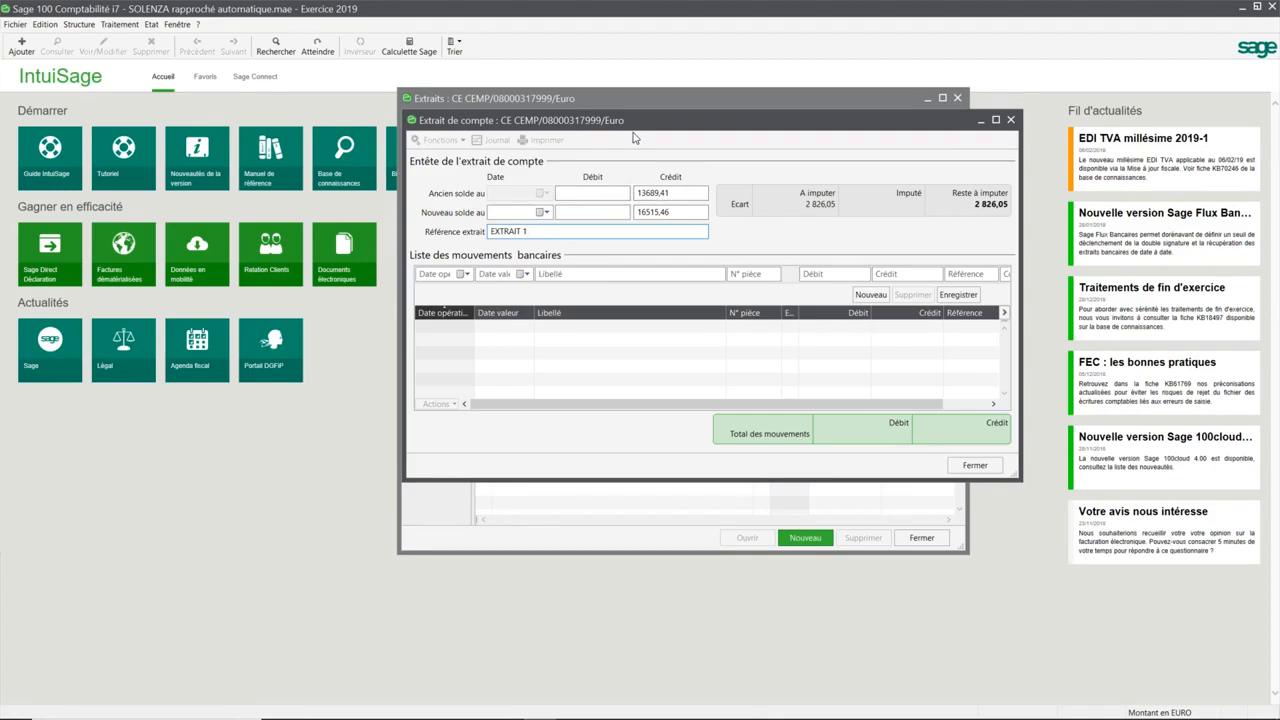
{"action": "key", "text": "Tab"}
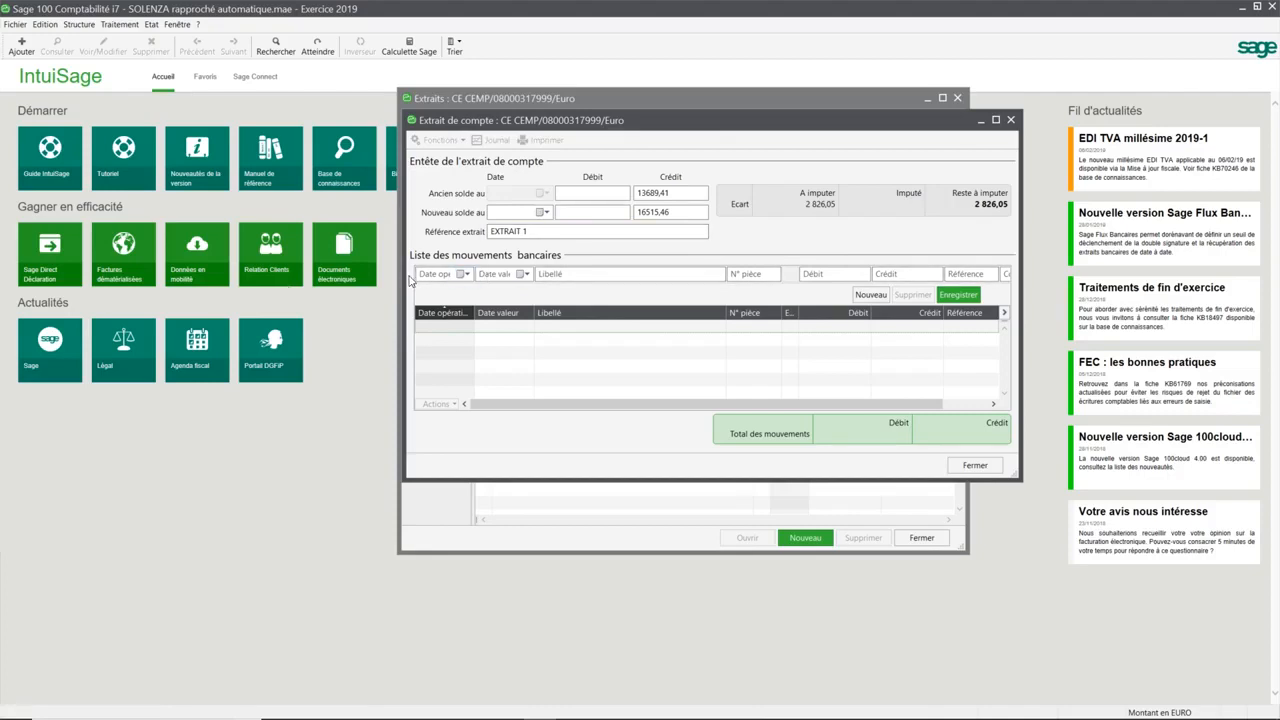
Step: Enter a bank movement with operation date 020119, value date 010219, label CHQ 004356 and debit 550,28
{"action": "mouse_move", "coordinate": [589, 712]}
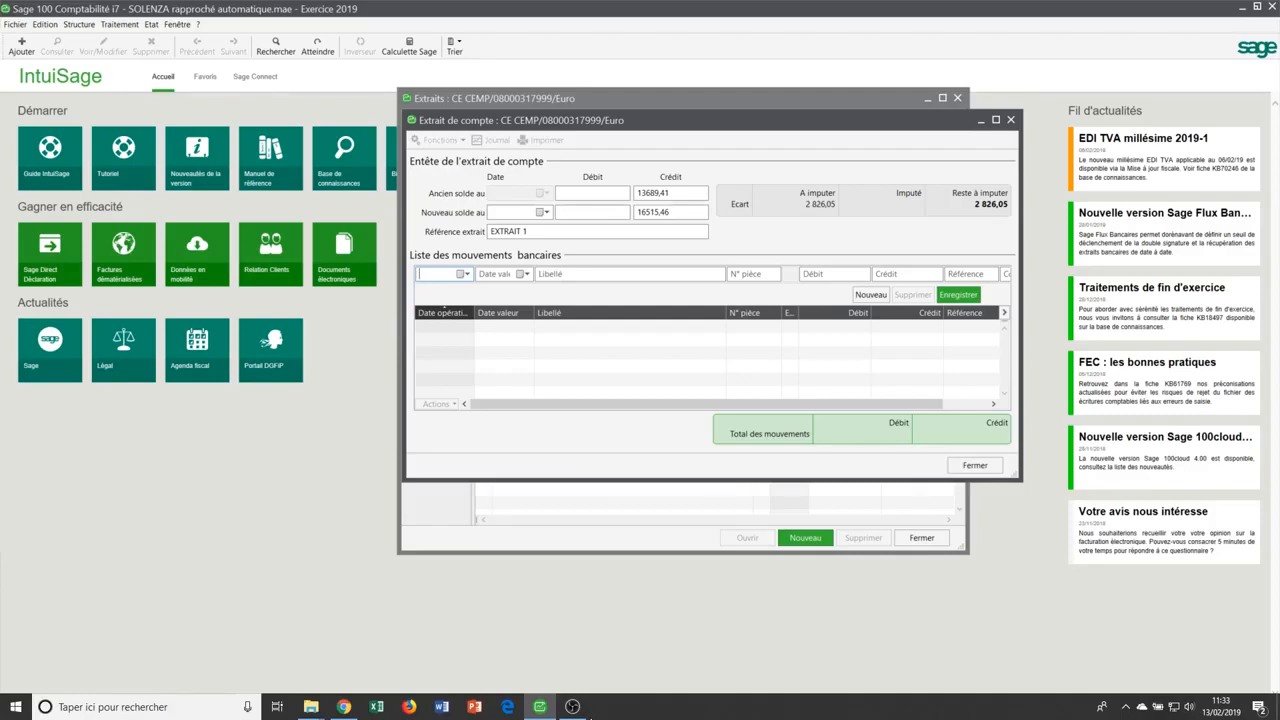
{"action": "type", "text": "020119"}
{"action": "key", "text": "Tab"}
{"action": "type", "text": "01021"}
{"action": "key", "text": "Tab"}
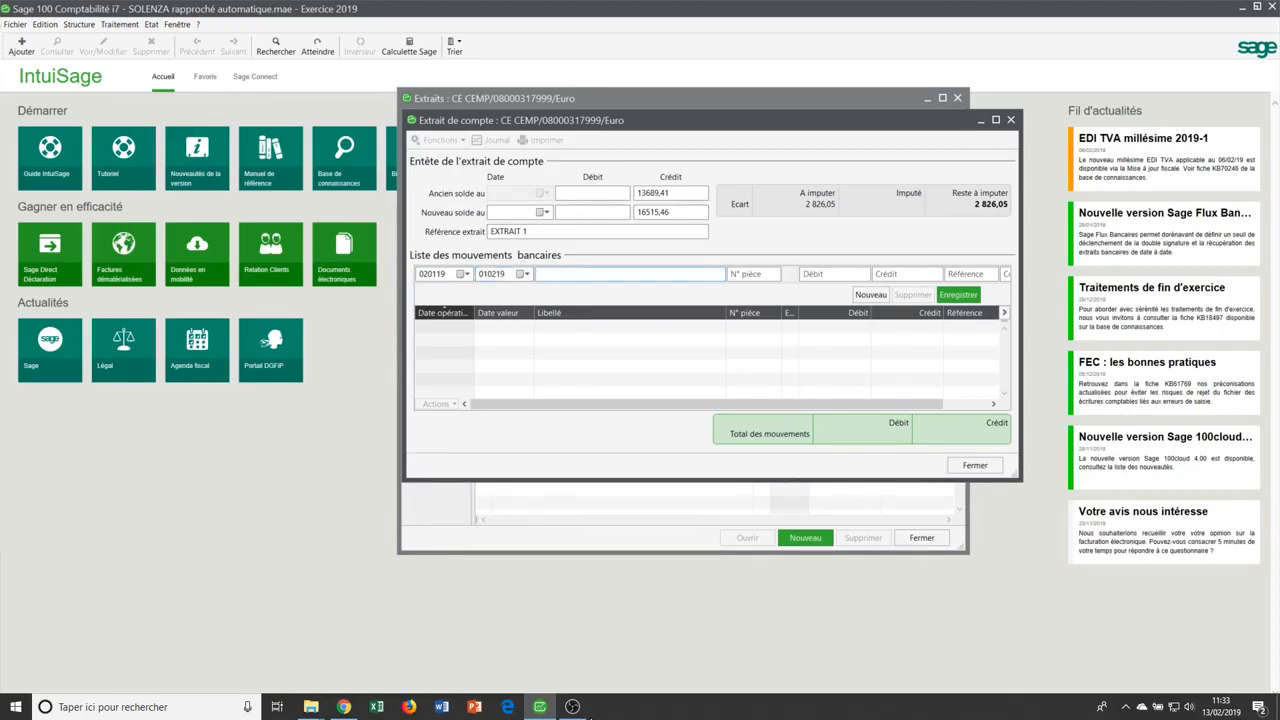
{"action": "type", "text": "C"}
{"action": "type", "text": "H"}
{"action": "type", "text": "O"}
{"action": "type", "text": " 00"}
{"action": "type", "text": "43"}
{"action": "type", "text": "56"}
{"action": "key", "text": "Tab"}
{"action": "key", "text": "Tab"}
{"action": "type", "text": "550,28"}
{"action": "left_click", "coordinate": [958, 294]}
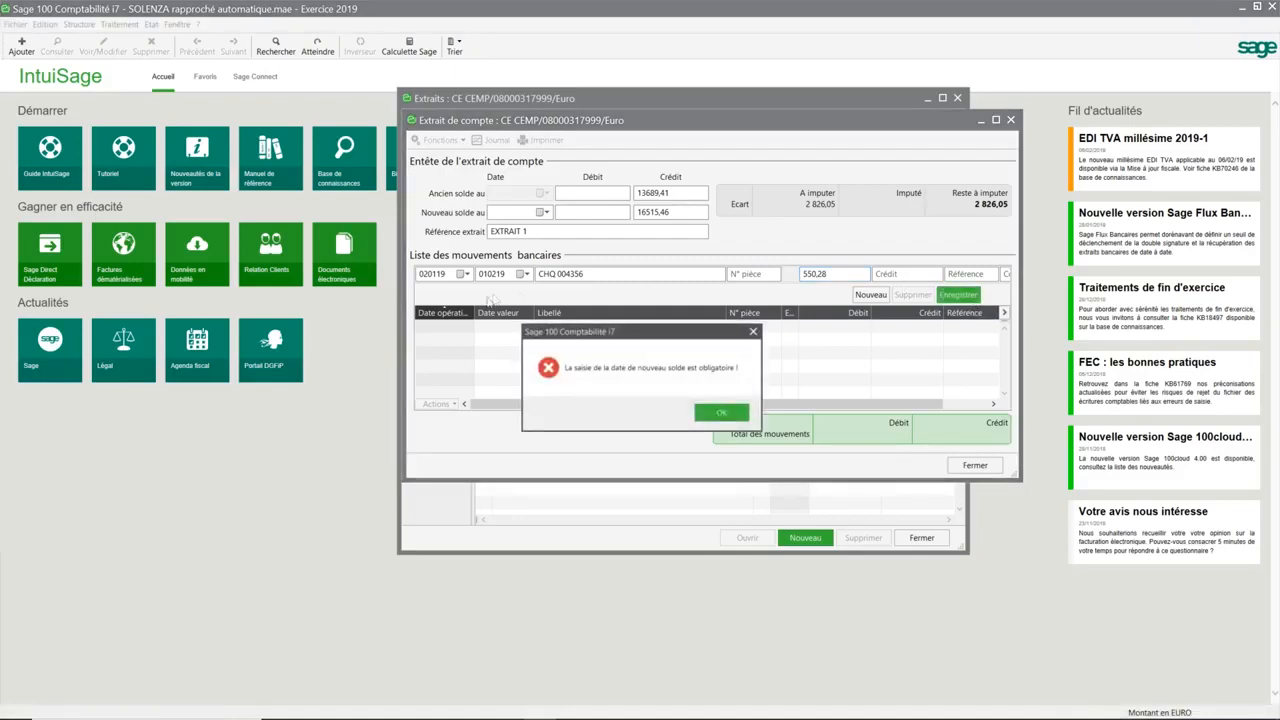
Step: Set the new balance date to 050119 in the statement header and save the CHQ 004356 movement
{"action": "left_click", "coordinate": [721, 413]}
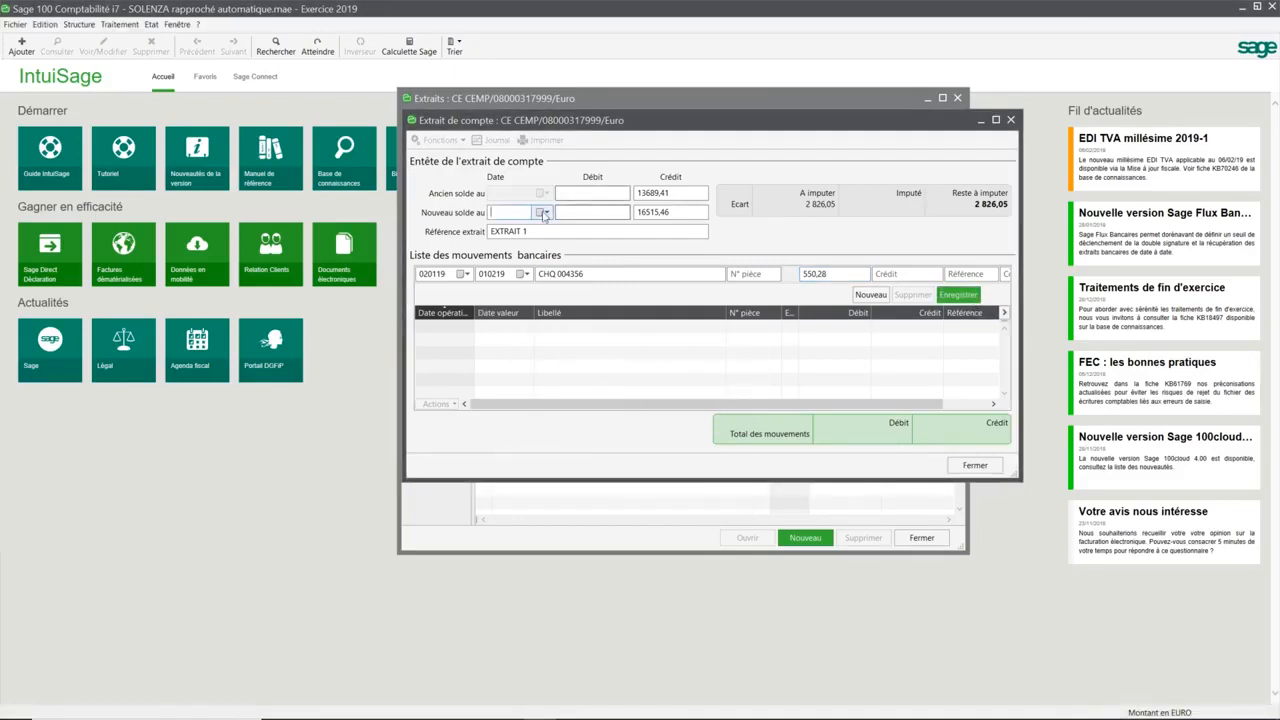
{"action": "left_click", "coordinate": [540, 213]}
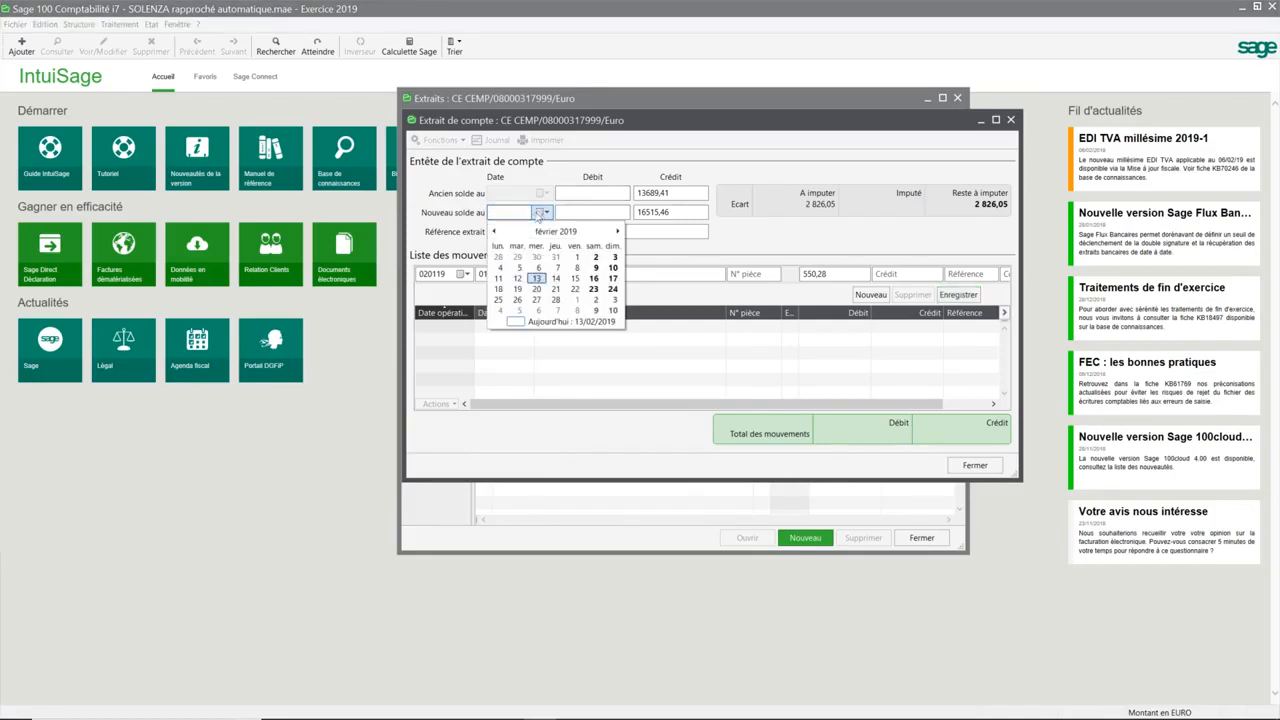
{"action": "left_click", "coordinate": [493, 231]}
{"action": "left_click", "coordinate": [595, 258]}
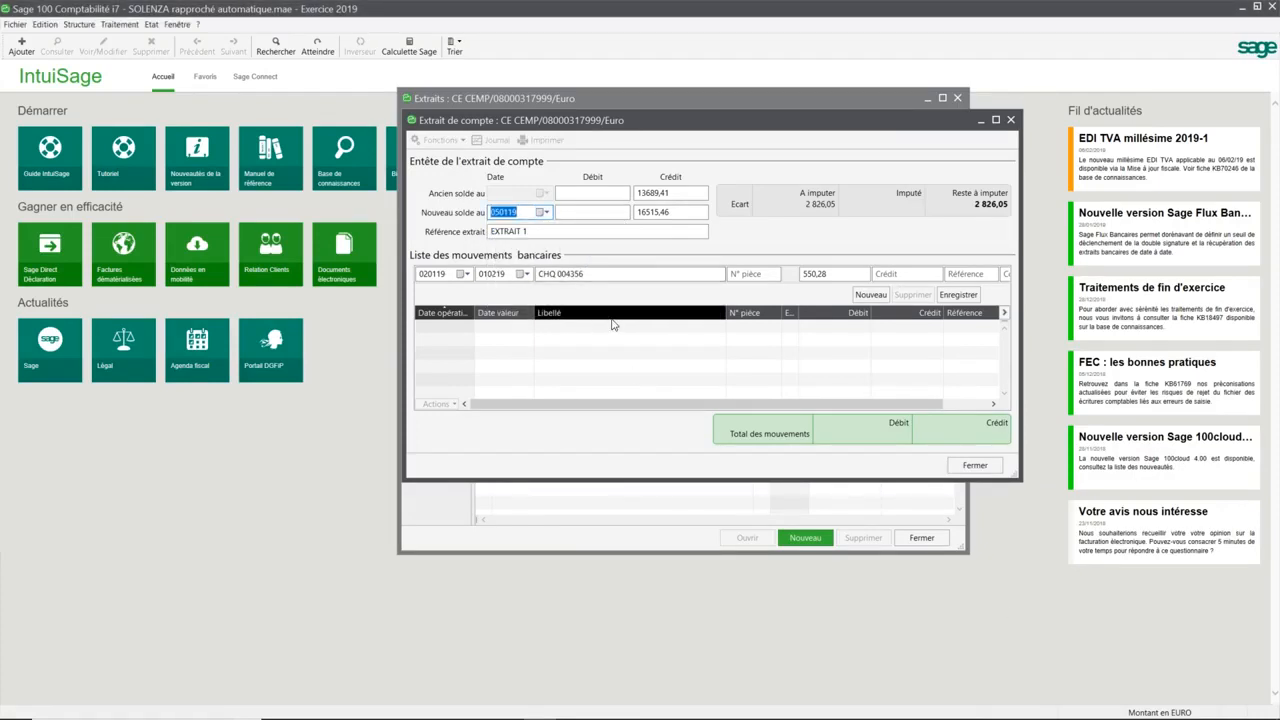
{"action": "key", "text": "Tab"}
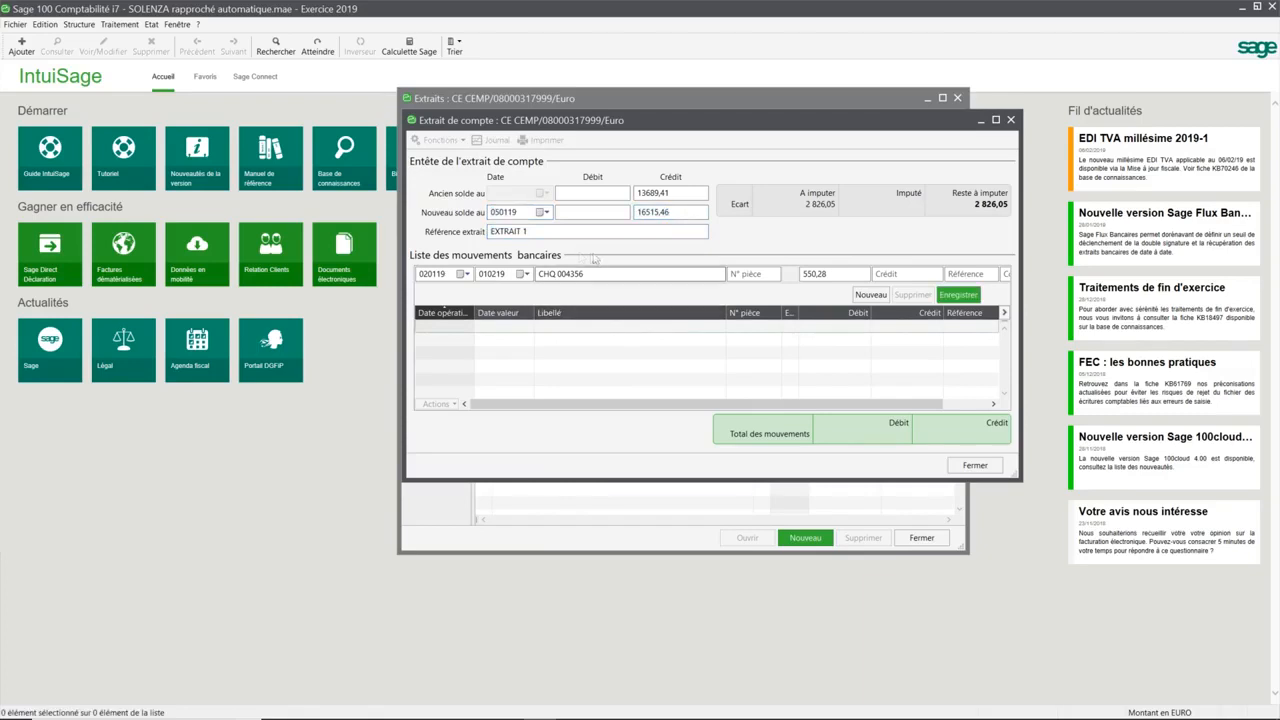
{"action": "left_click", "coordinate": [948, 296]}
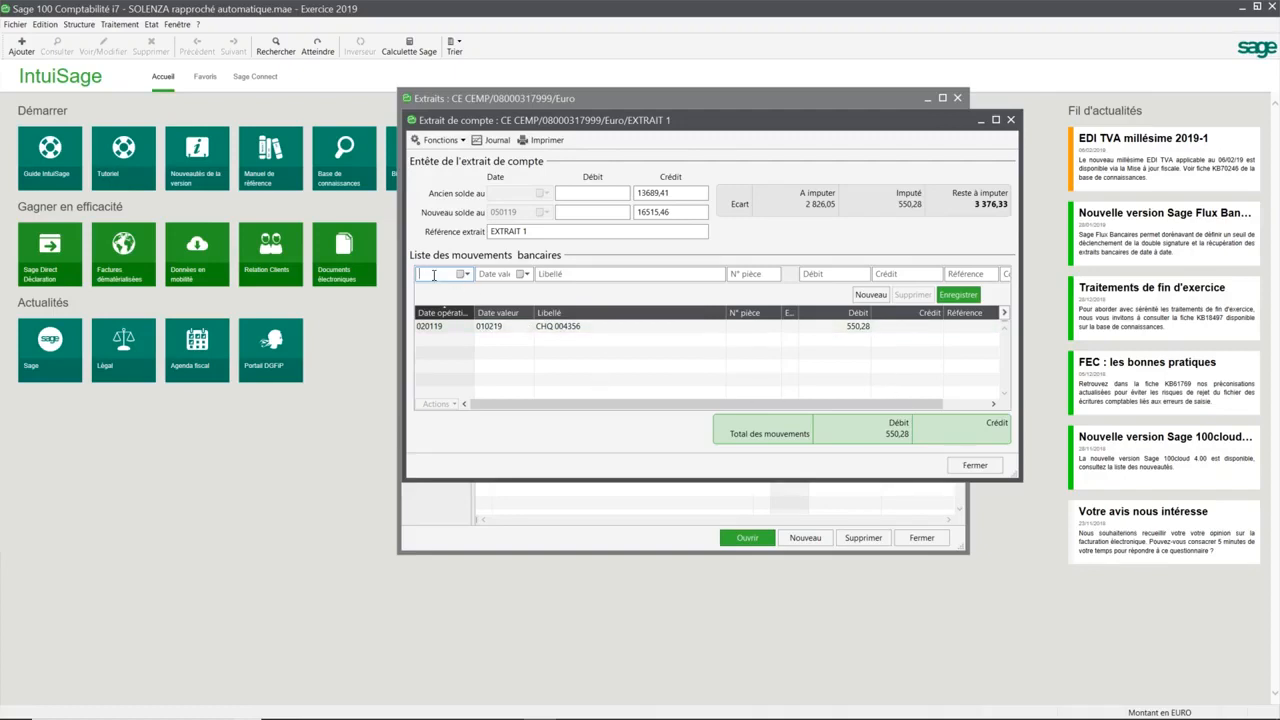
Step: Enter a movement with operation and value dates 030119, label PREL AXA and debit 949
{"action": "type", "text": "03"}
{"action": "type", "text": "0119"}
{"action": "key", "text": "Tab"}
{"action": "type", "text": "030119"}
{"action": "key", "text": "Tab"}
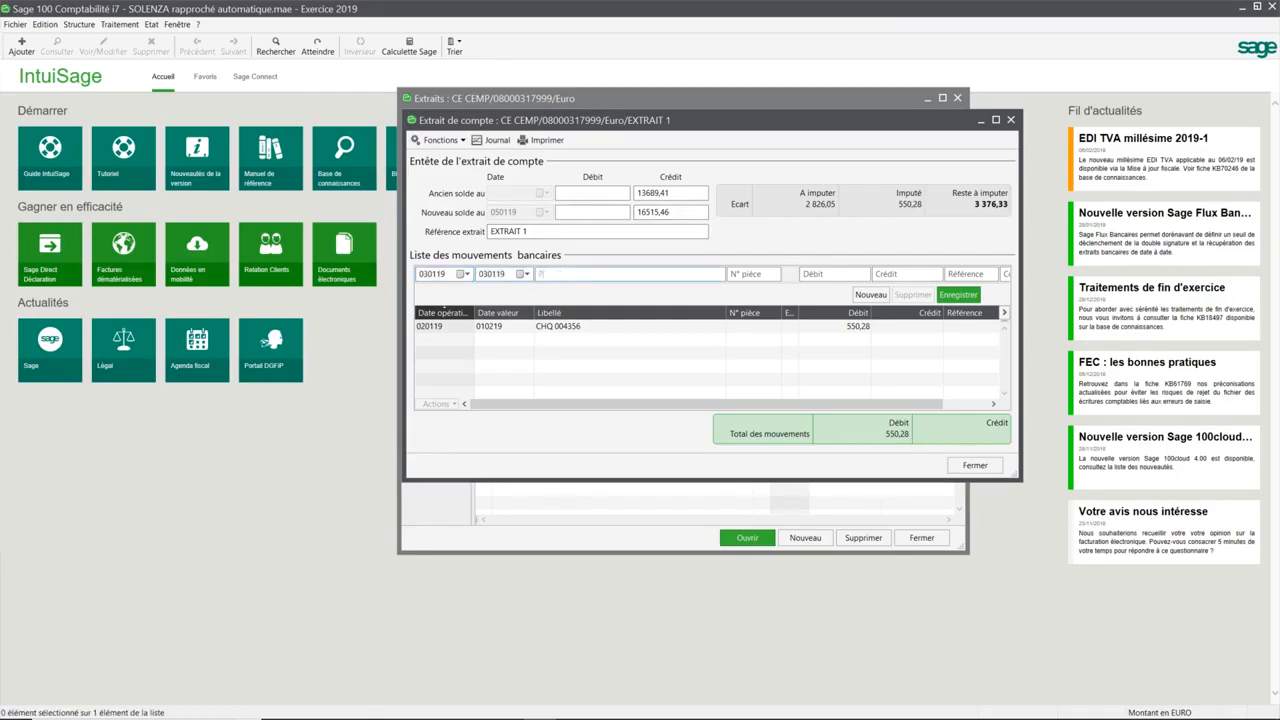
{"action": "type", "text": "PREL AXA"}
{"action": "key", "text": "Tab"}
{"action": "key", "text": "Tab"}
{"action": "type", "text": "949"}
{"action": "key", "text": "Tab"}
{"action": "key", "text": "Tab"}
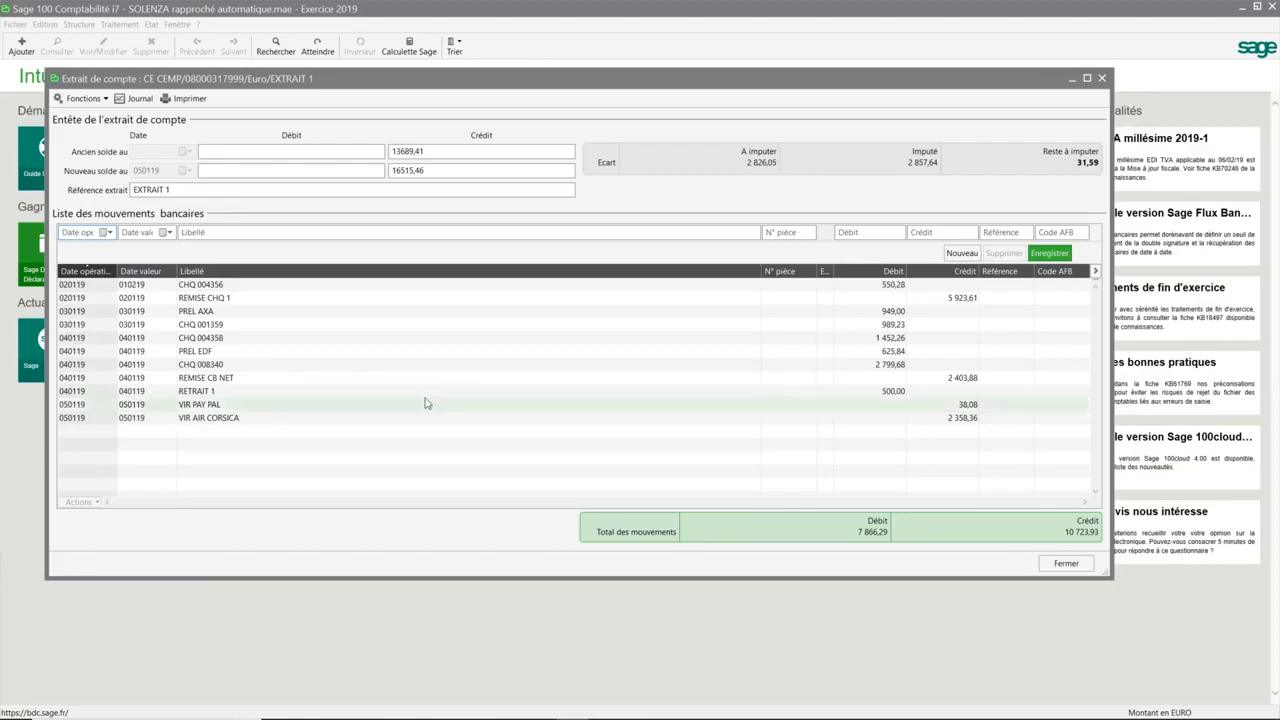
Step: Fill in a new movement with operation and value dates 050119 and the label COM/ PAY PAL
{"action": "left_click", "coordinate": [64, 232]}
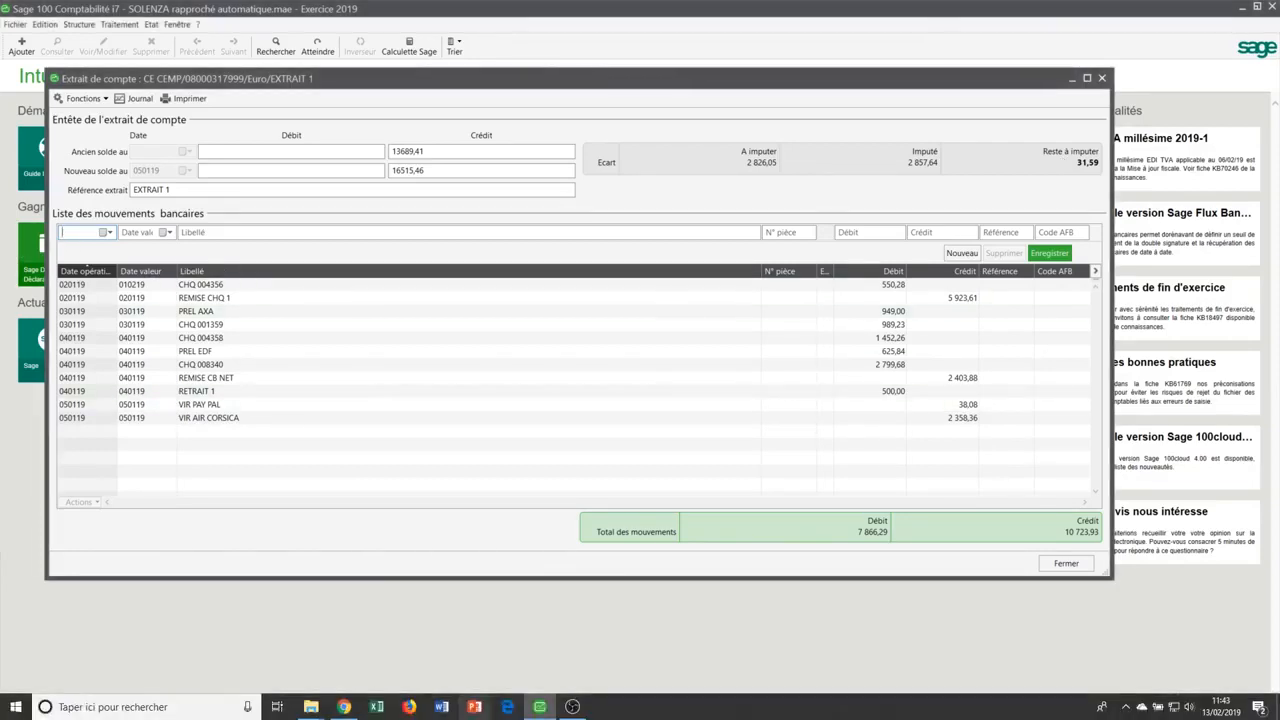
{"action": "type", "text": "050119"}
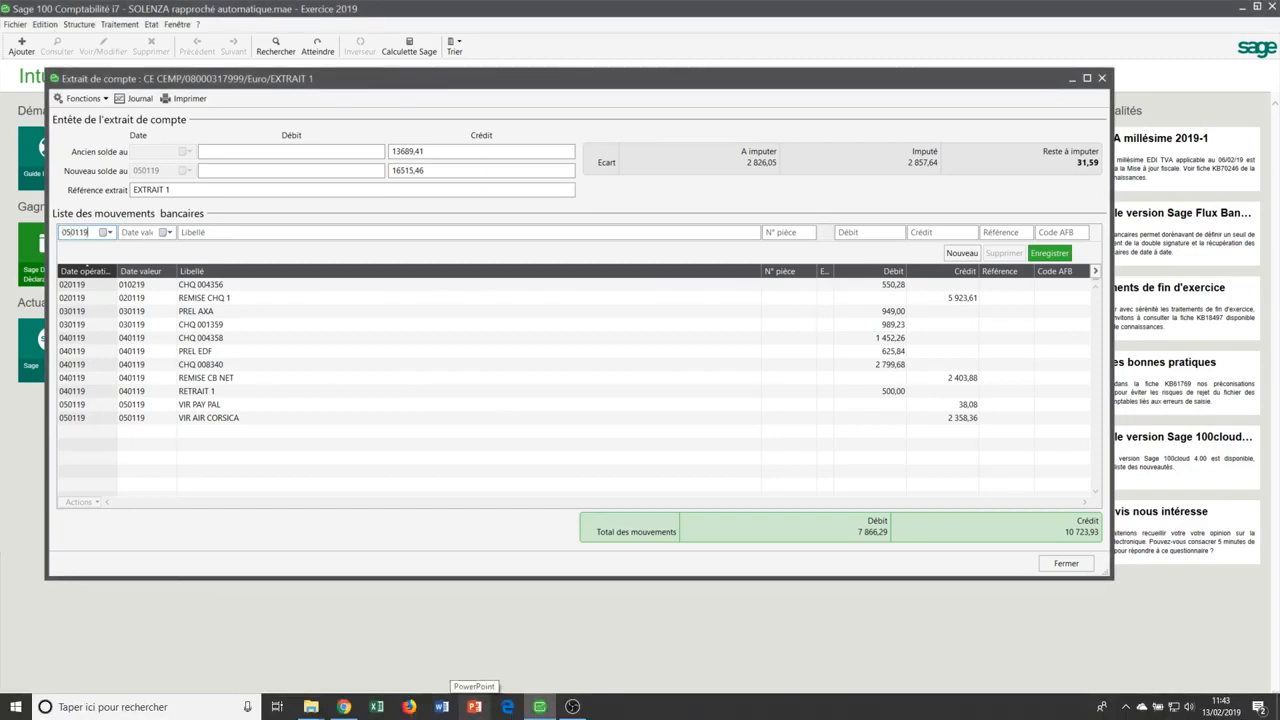
{"action": "key", "text": "Tab"}
{"action": "type", "text": "050119"}
{"action": "key", "text": "Tab"}
{"action": "type", "text": "COM"}
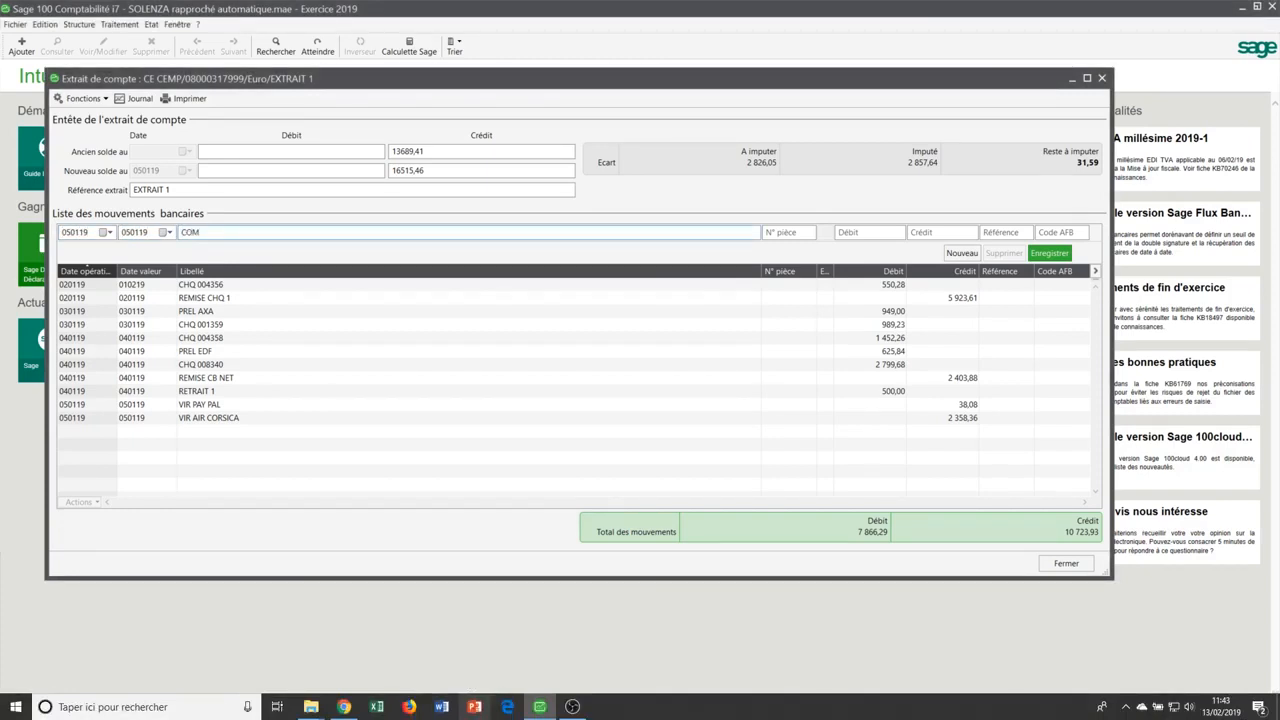
{"action": "type", "text": "/ PAY PAL"}
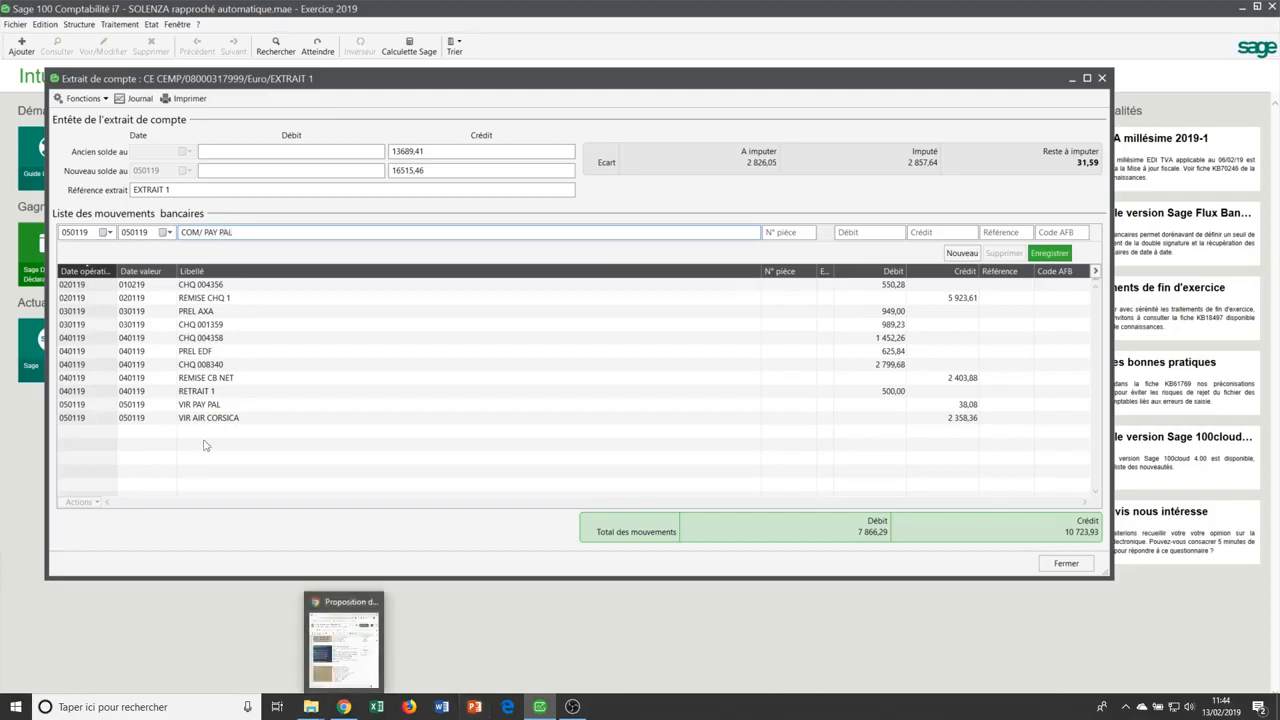
Step: Correct the label of the new 050119 movement to COM PAY PAL, without the slash
{"action": "key", "text": "Left"}
{"action": "key", "text": "Left"}
{"action": "key", "text": "Left"}
{"action": "key", "text": "Left"}
{"action": "key", "text": "Left"}
{"action": "key", "text": "Left"}
{"action": "key", "text": "BackSpace"}
{"action": "key", "text": "End"}
{"action": "type", "text": "AL"}
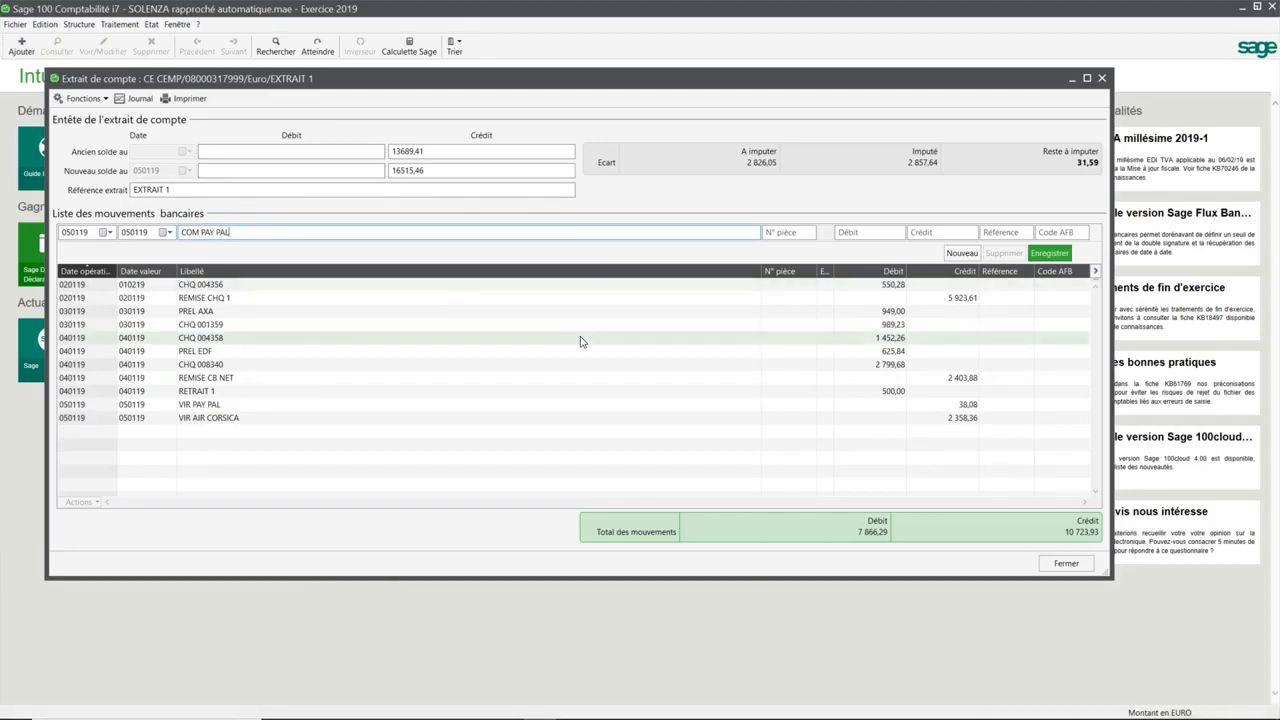
Step: Set the COM PAY PAL movement's debit to 1,54 and save the movement
{"action": "key", "text": "Tab"}
{"action": "key", "text": "Tab"}
{"action": "type", "text": "1,54"}
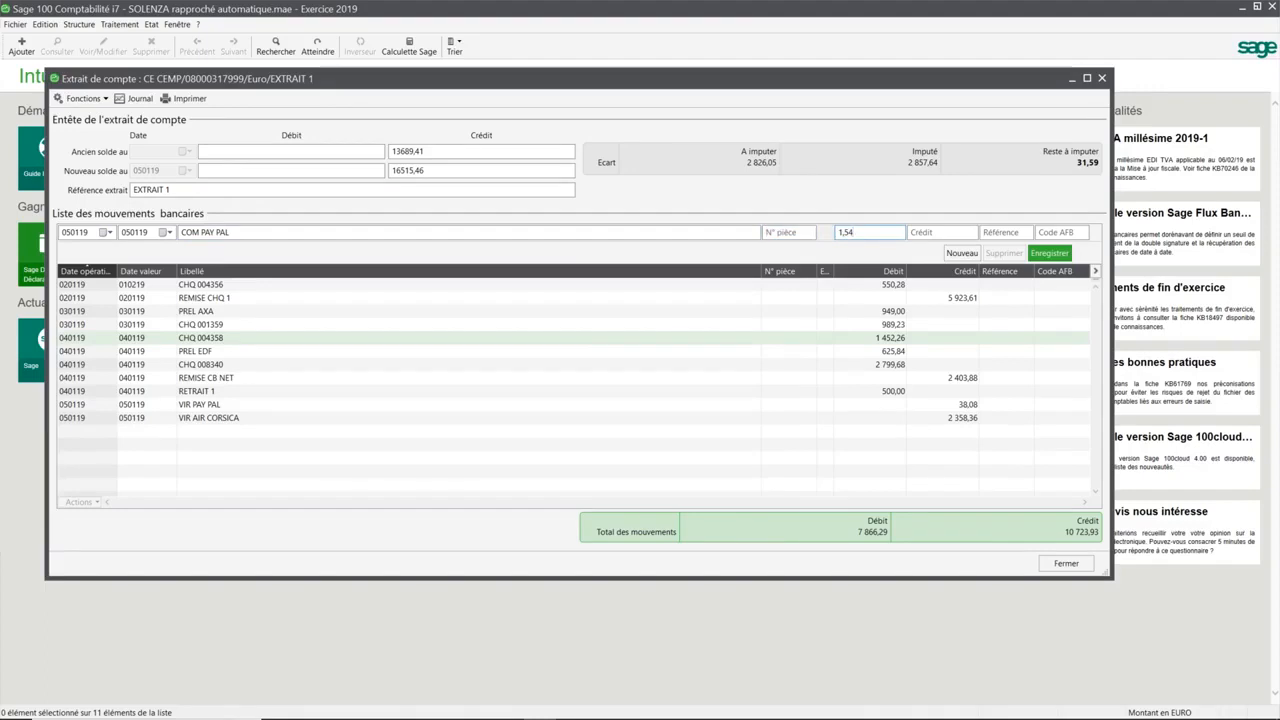
{"action": "key", "text": "Return"}
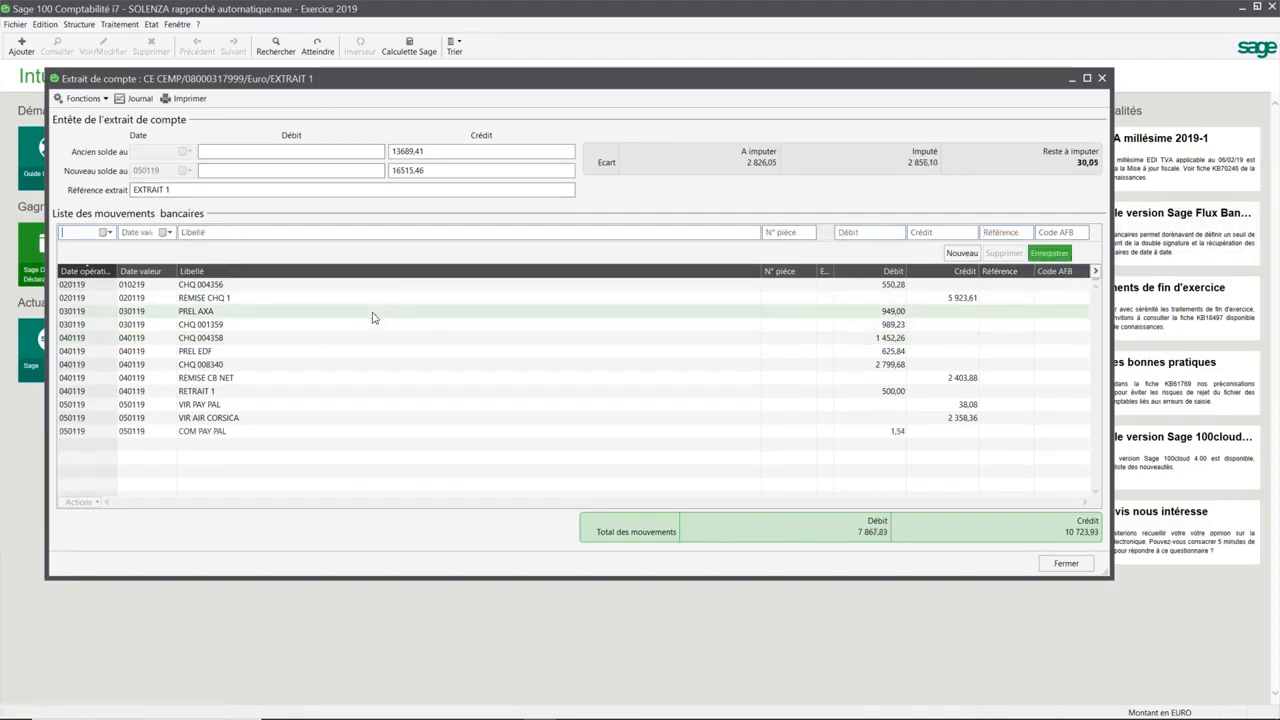
Step: Save a movement with operation and value dates 050119, label COM REMISE CB and debit 30,05, and close the statement
{"action": "type", "text": "050119"}
{"action": "key", "text": "Tab"}
{"action": "type", "text": "050119"}
{"action": "key", "text": "Tab"}
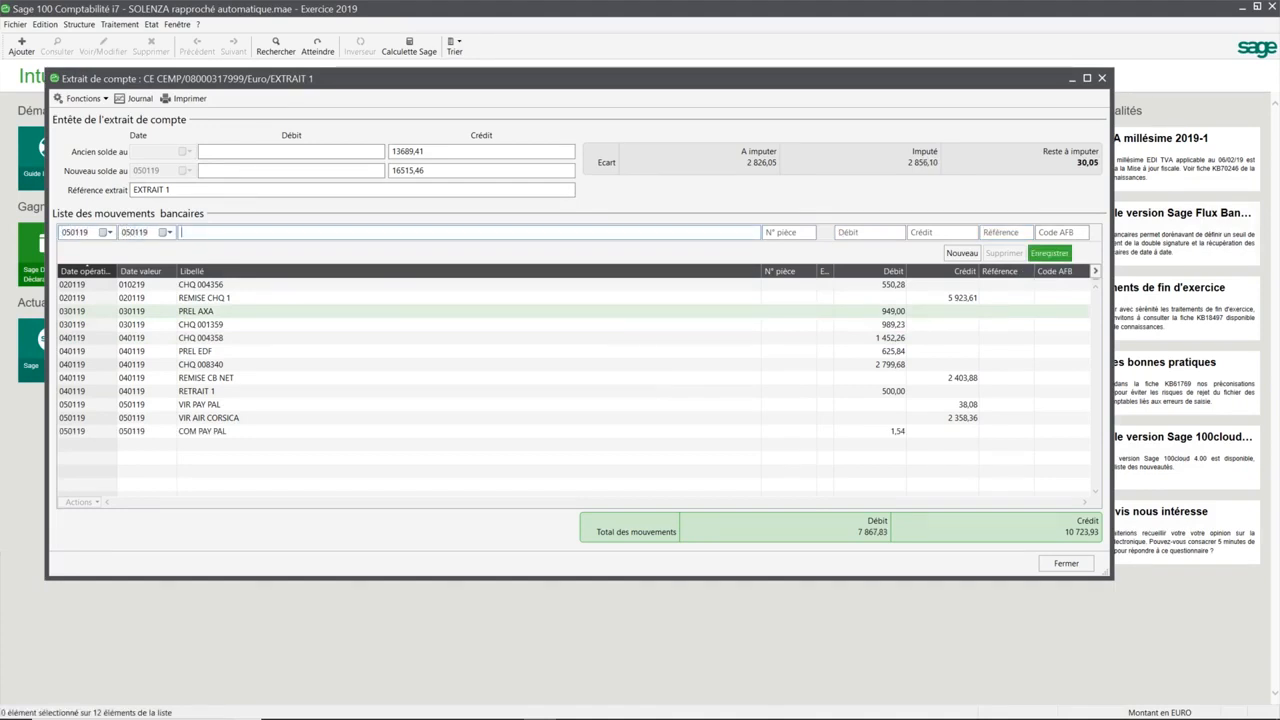
{"action": "type", "text": "COM REMISE CB"}
{"action": "key", "text": "Tab"}
{"action": "type", "text": "30,05"}
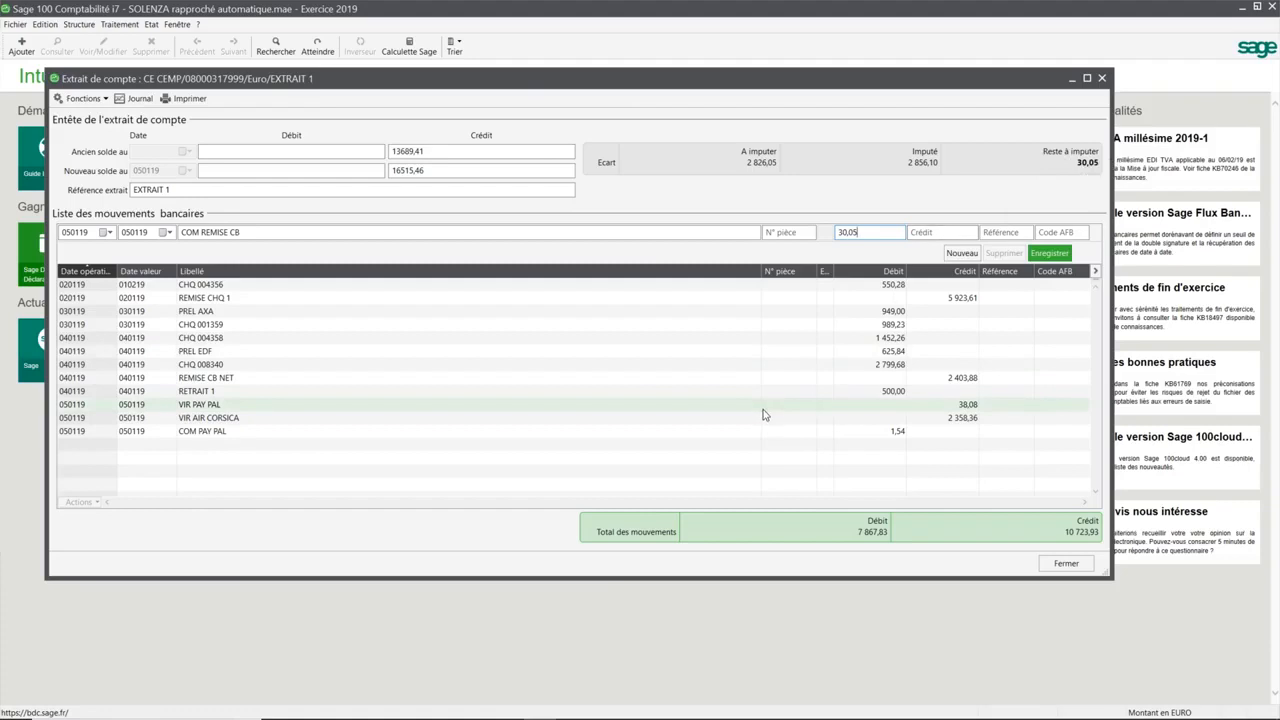
{"action": "key", "text": "Return"}
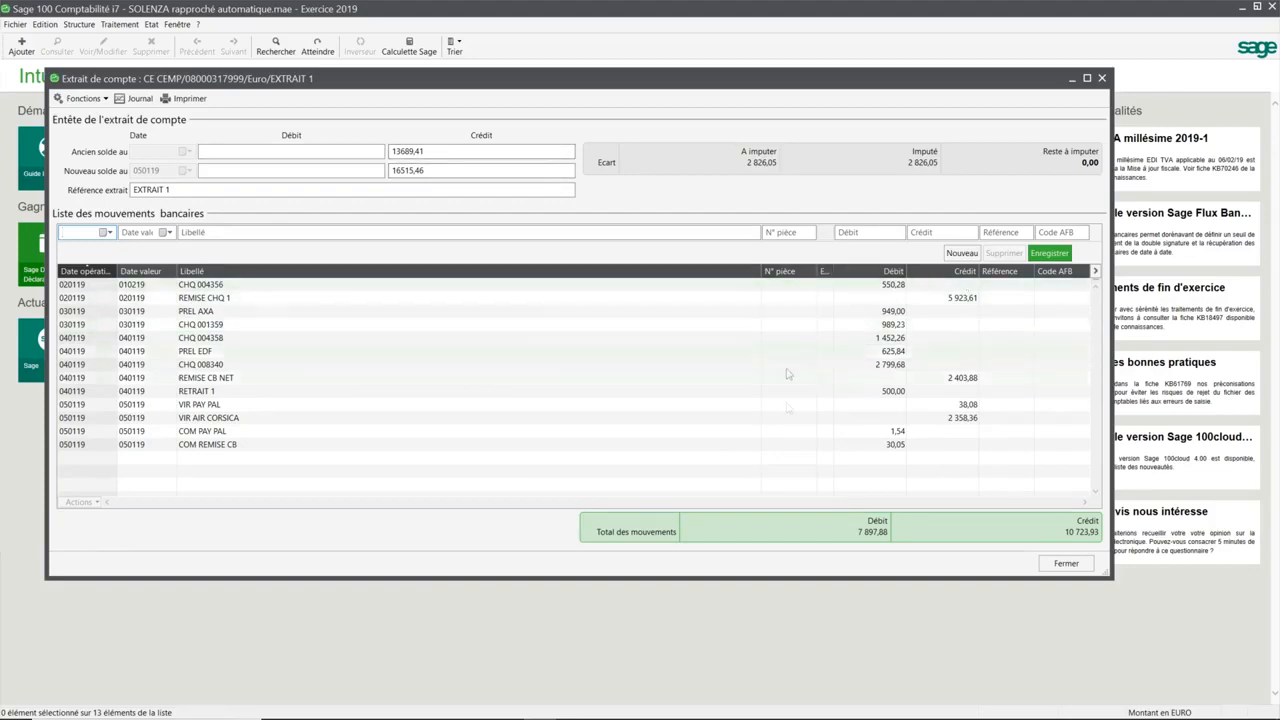
{"action": "left_click", "coordinate": [425, 150]}
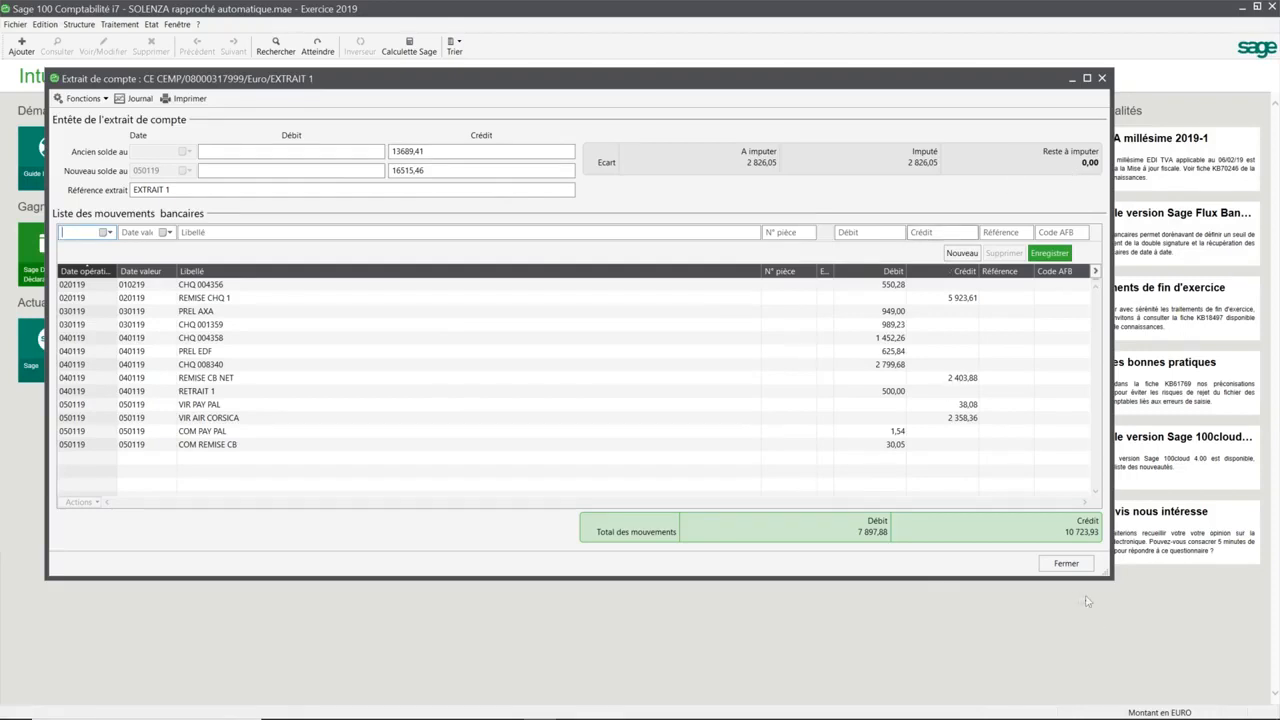
{"action": "left_click", "coordinate": [1066, 564]}
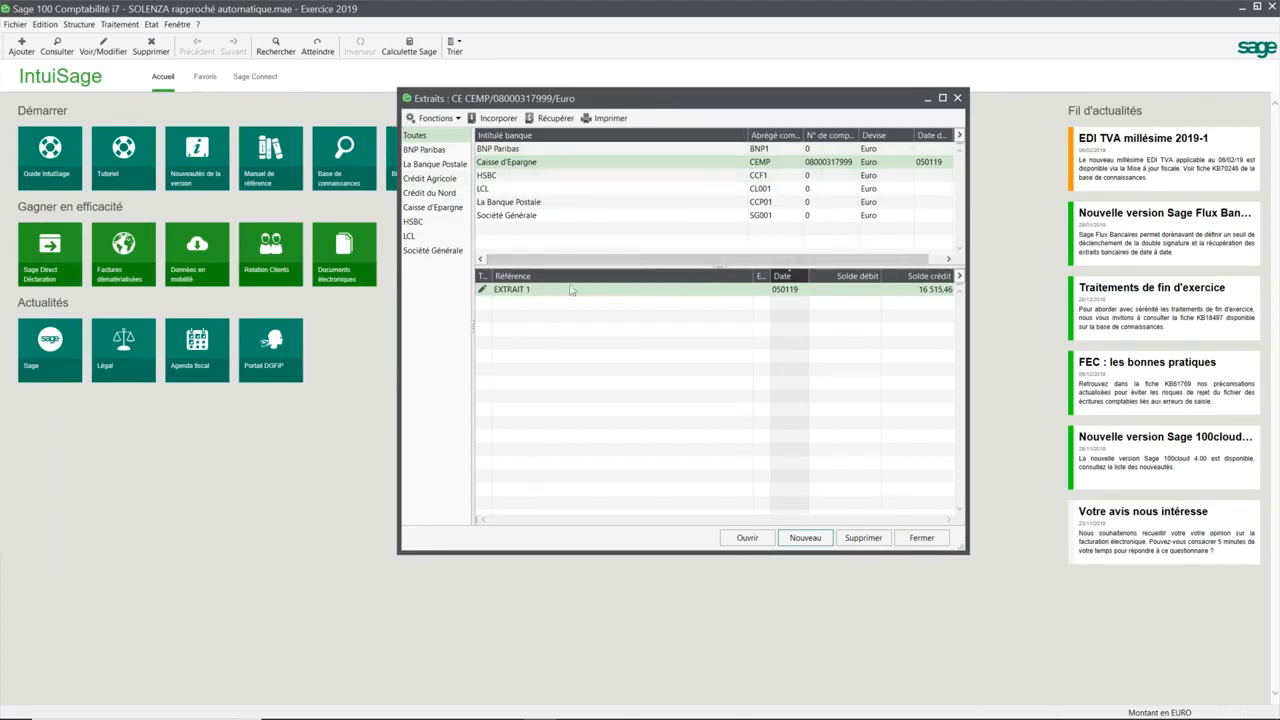
Step: Reopen the Caisse d'Epargne statement EXTRAIT 1 to review its balances and movements, and close it
{"action": "left_click", "coordinate": [545, 163]}
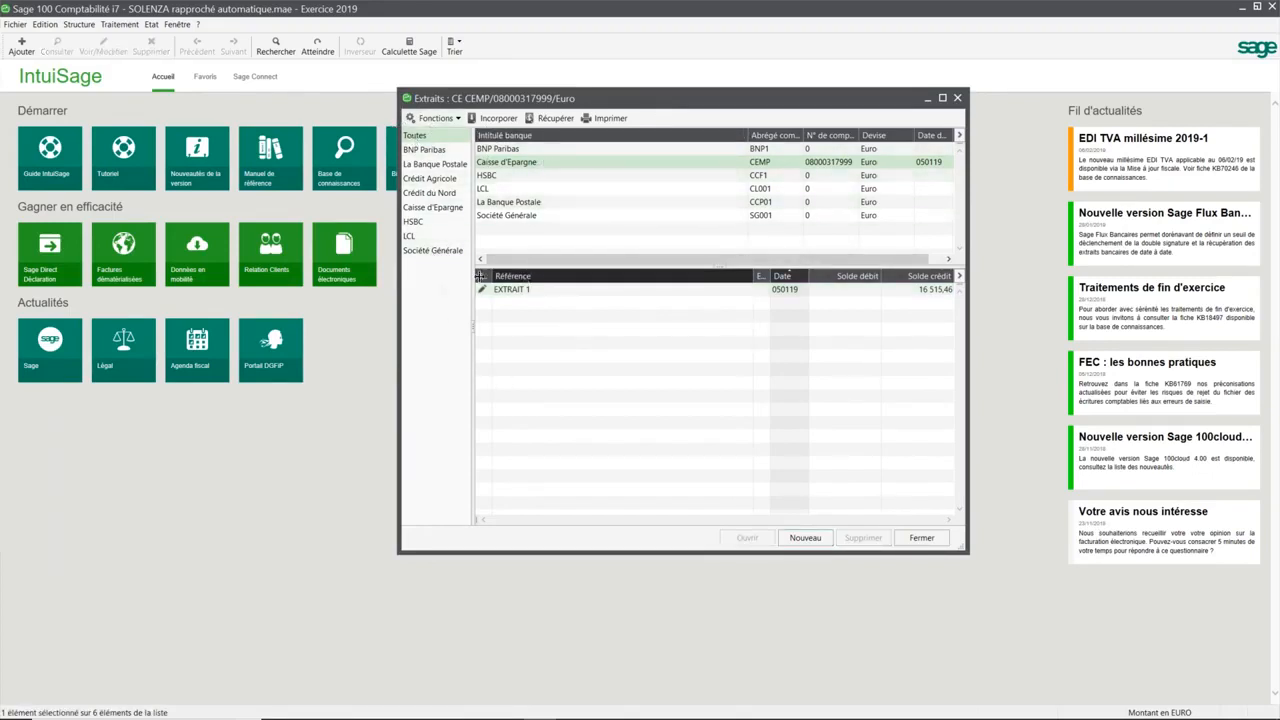
{"action": "double_click", "coordinate": [532, 290]}
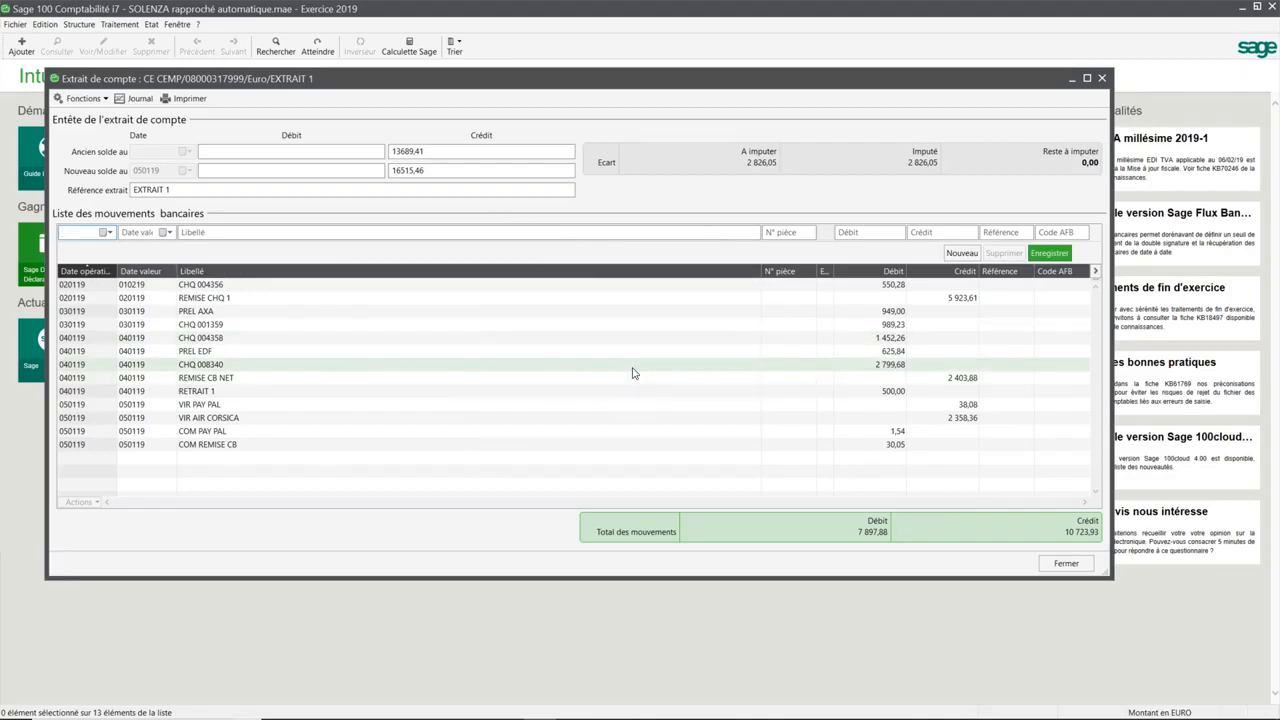
{"action": "left_click", "coordinate": [1064, 563]}
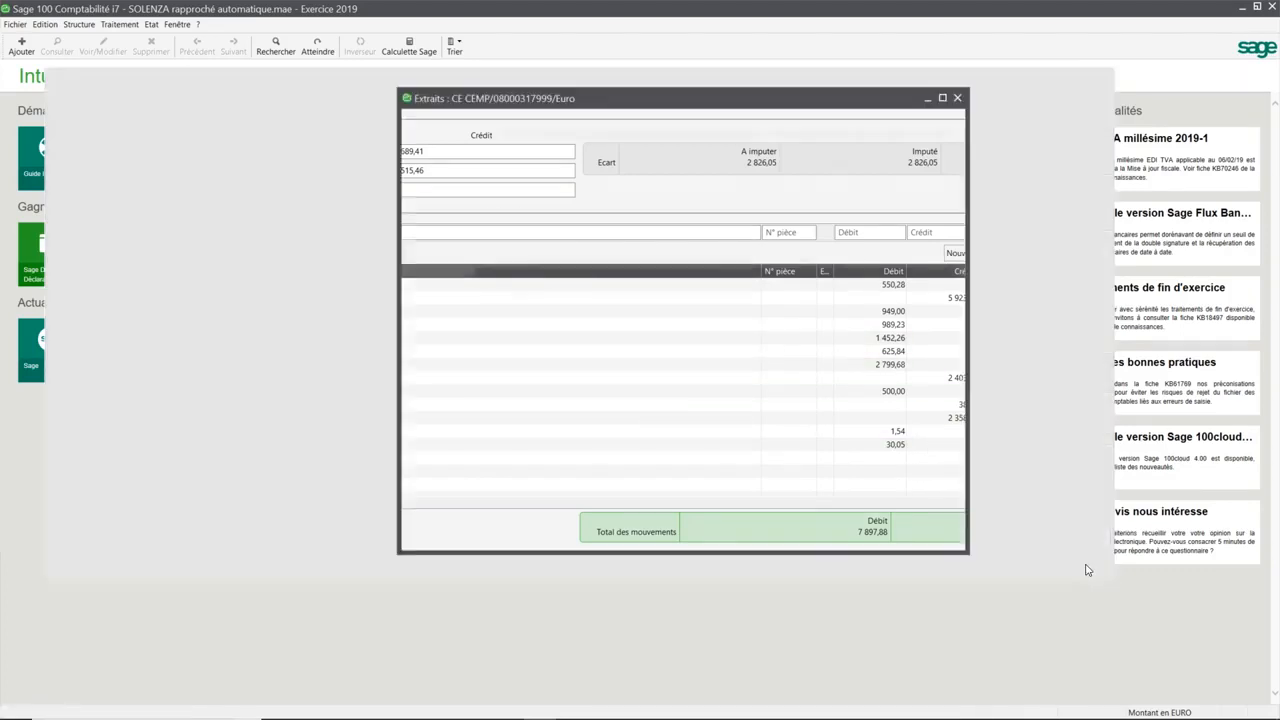